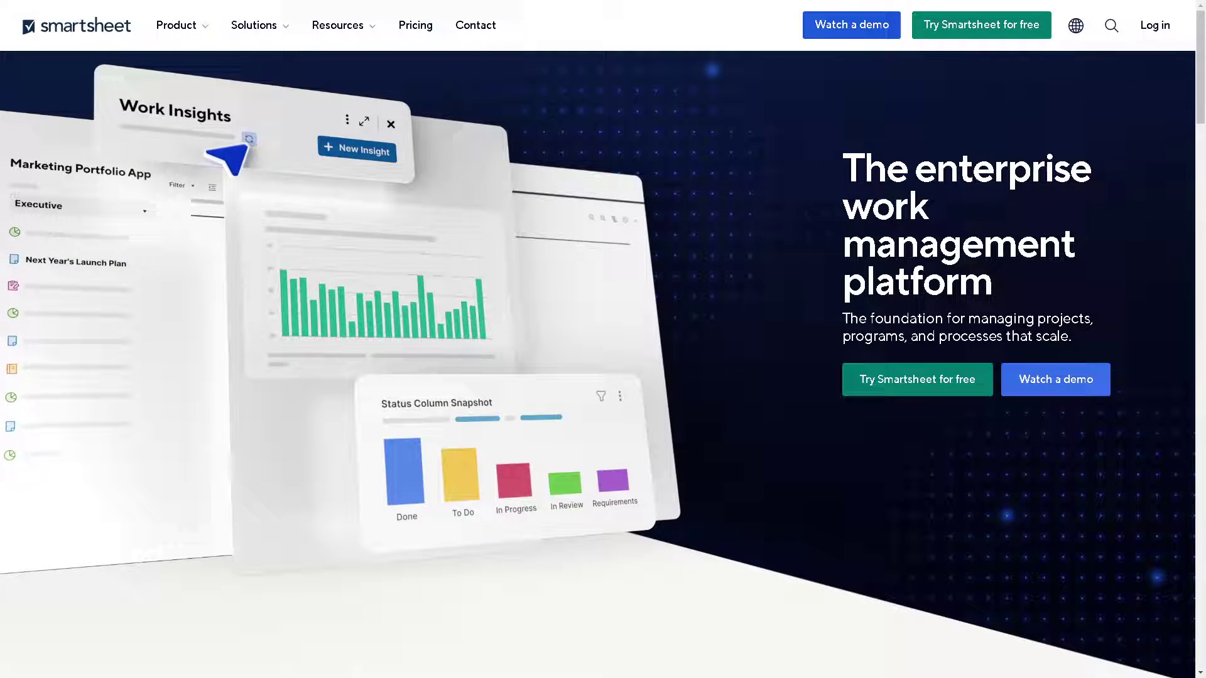
scroll(603, 377, down, 10)
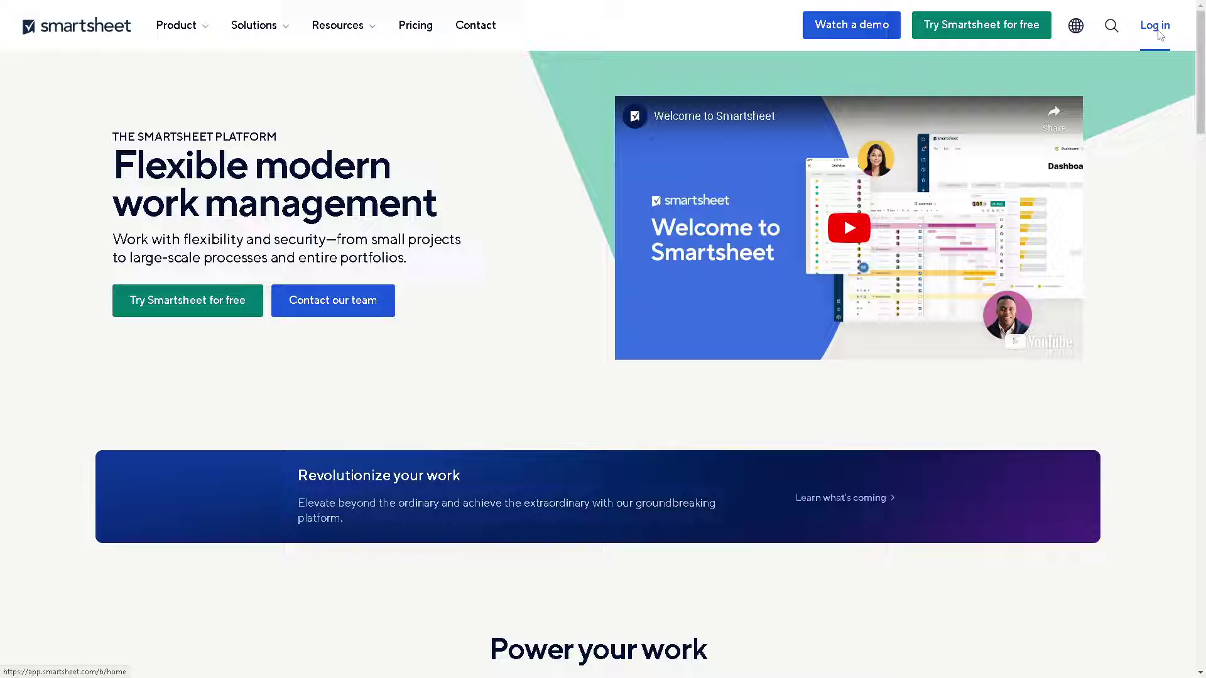
Step: Go to the Smartsheet sign-in page from the Log in link
click(1156, 24)
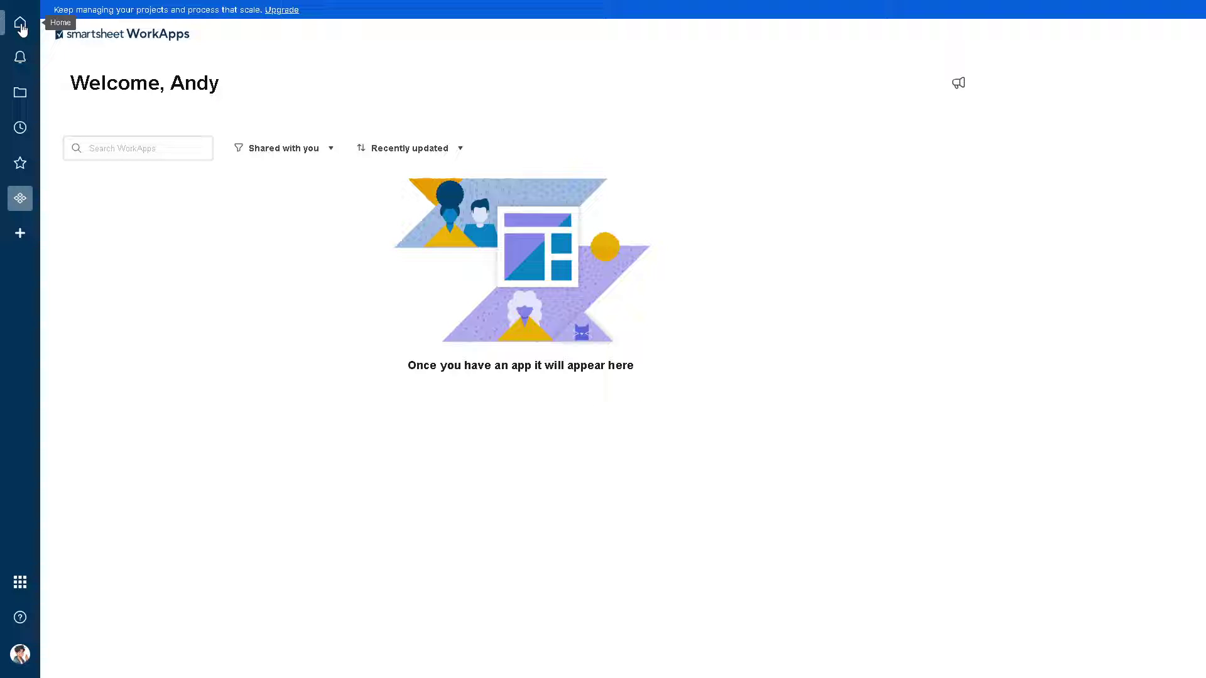
Step: Return to the Smartsheet home page of suggested sheets and dashboards
click(22, 26)
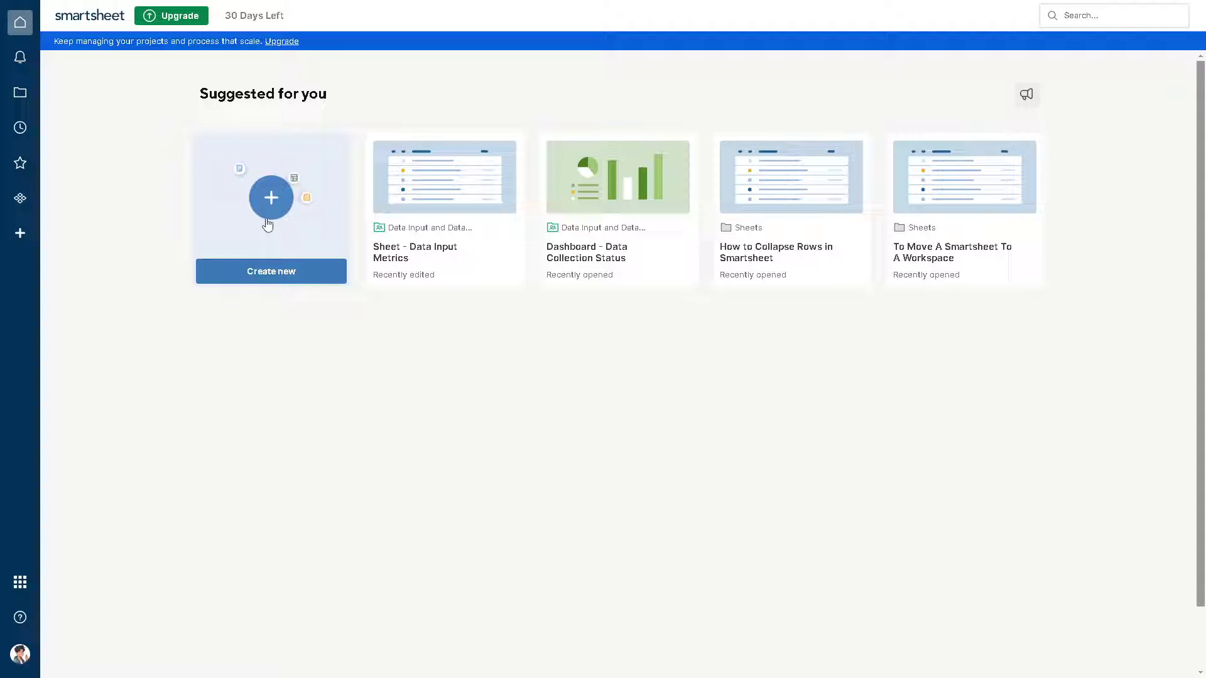
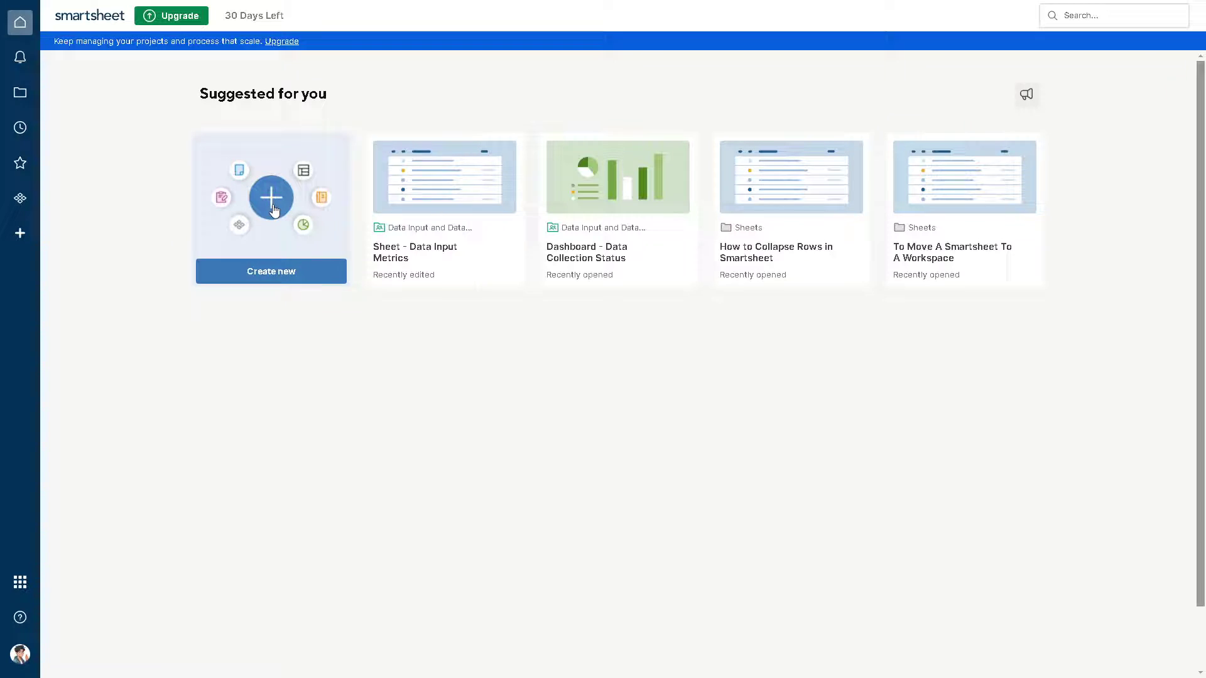
Step: Create a new blank sheet named 'To Copy Columns To Another Sheet In Smartsheet'
click(273, 203)
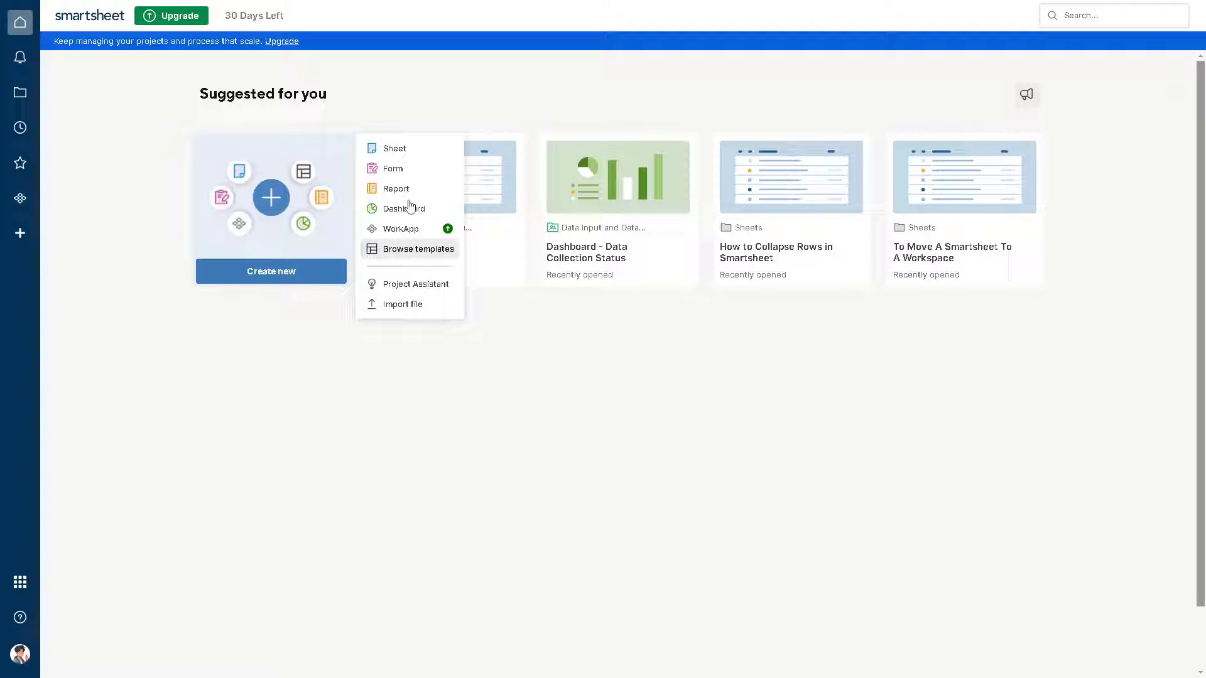
click(401, 148)
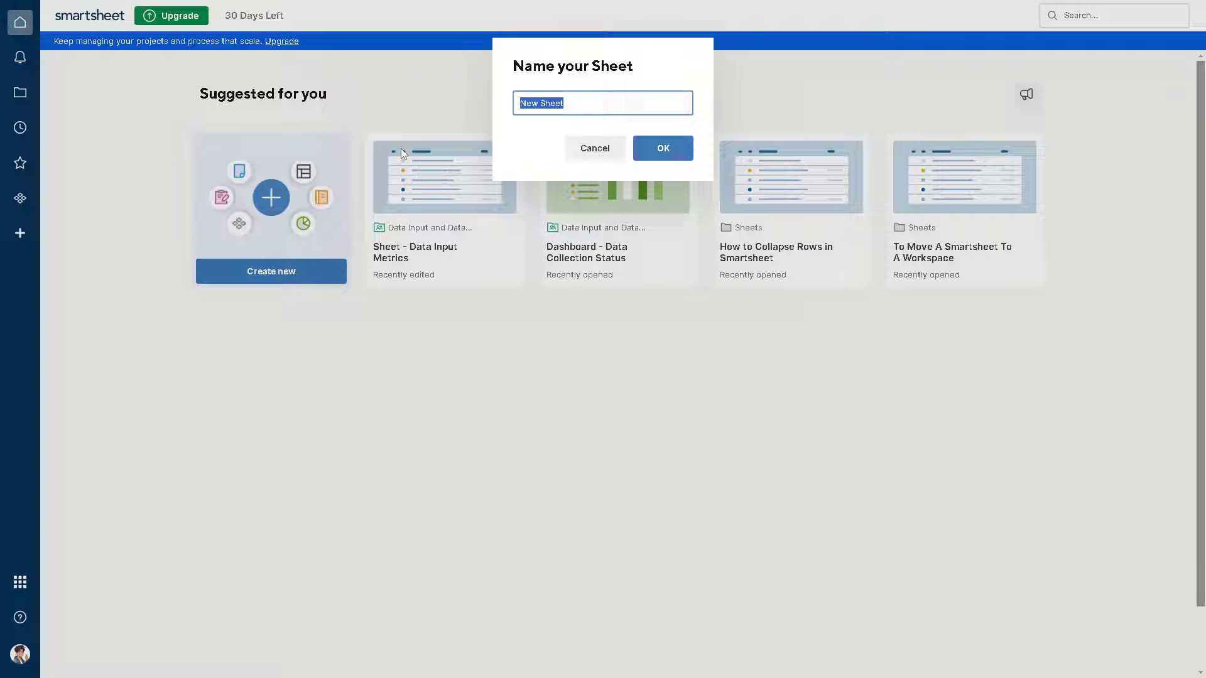
text(To Copy Columns To Another Sheet In Smartsheet)
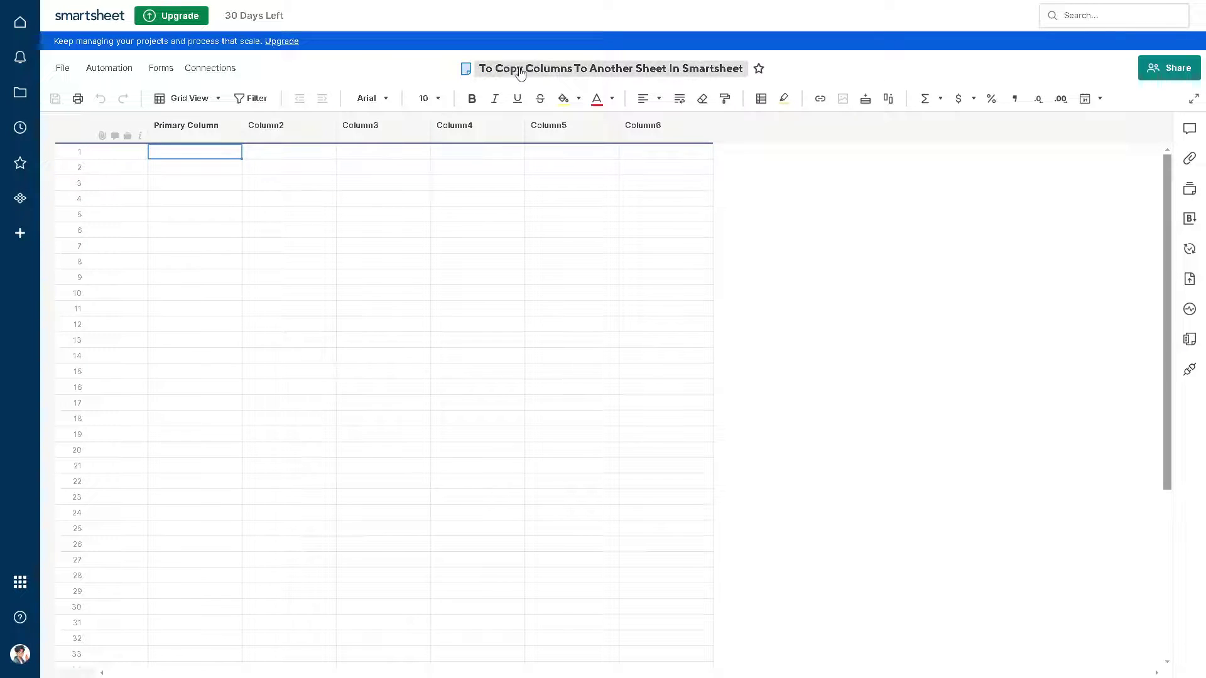
Step: Rename the Primary Column header to 'Andy Guide'
click(211, 126)
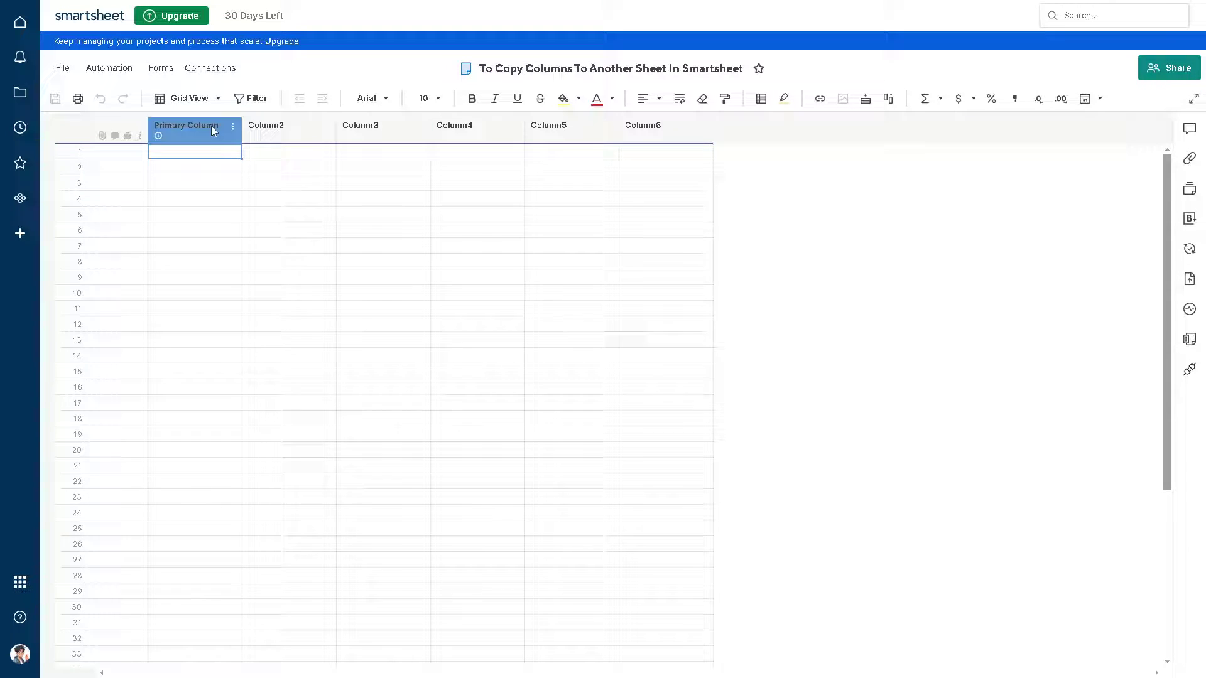
double_click(198, 129)
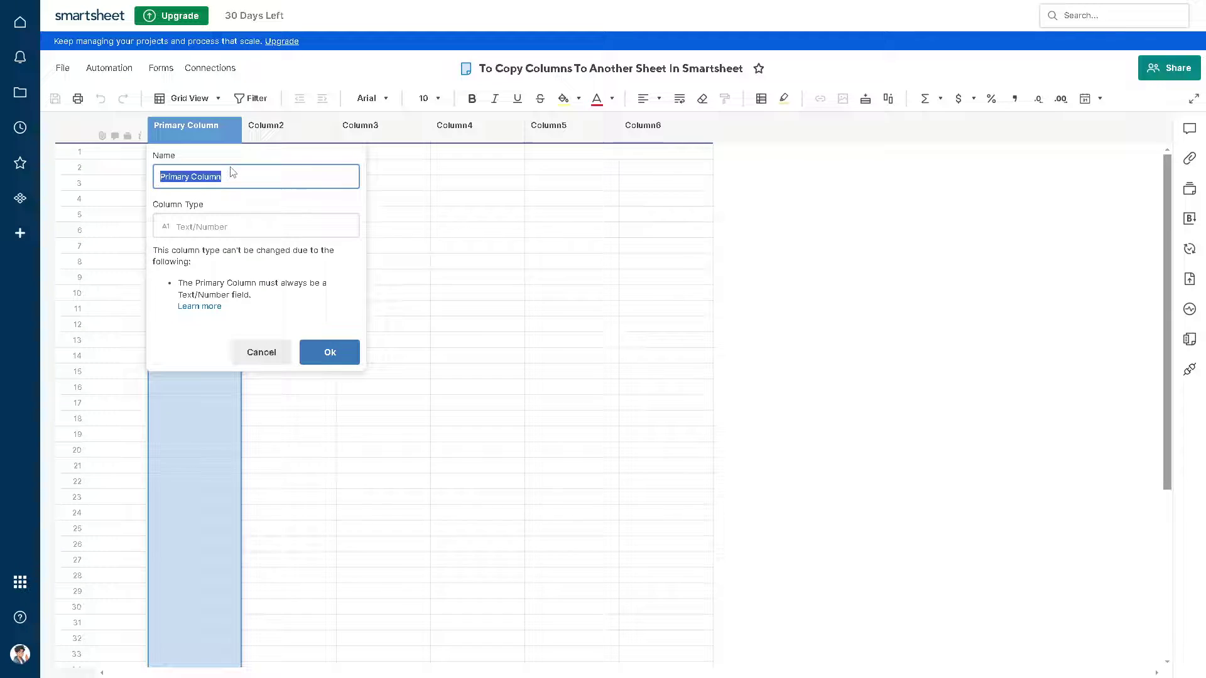
text(Andy)
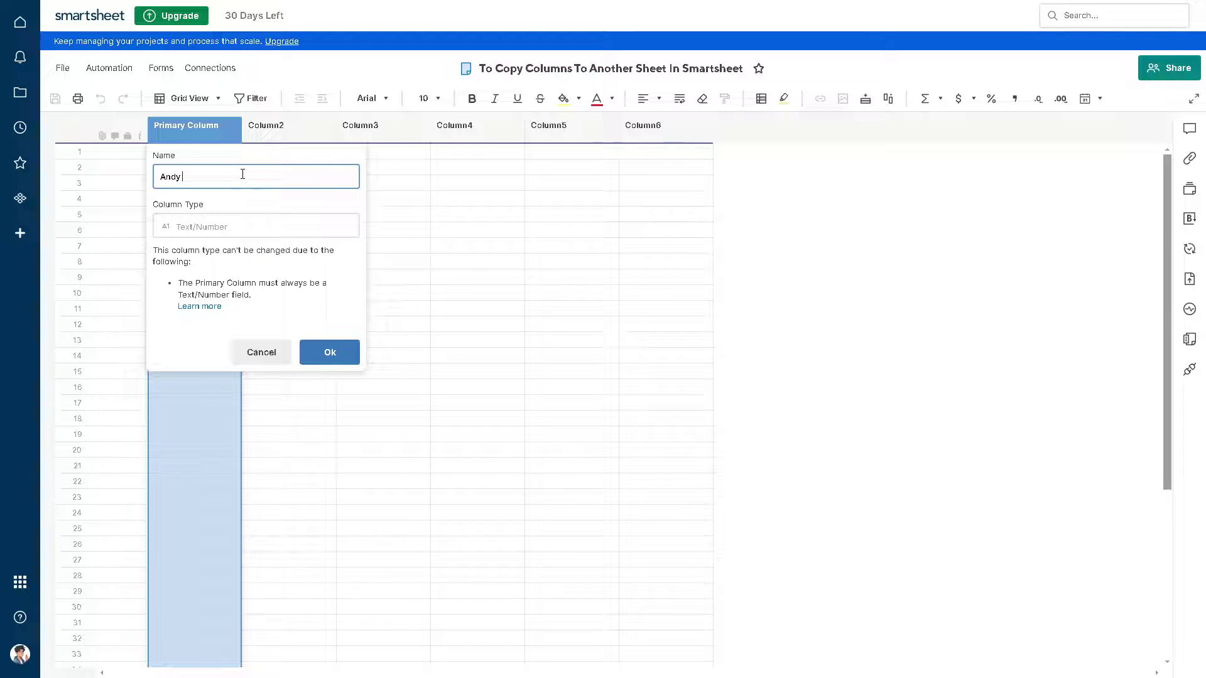
key(BackSpace)
key(BackSpace)
key(BackSpace)
click(330, 352)
click(265, 126)
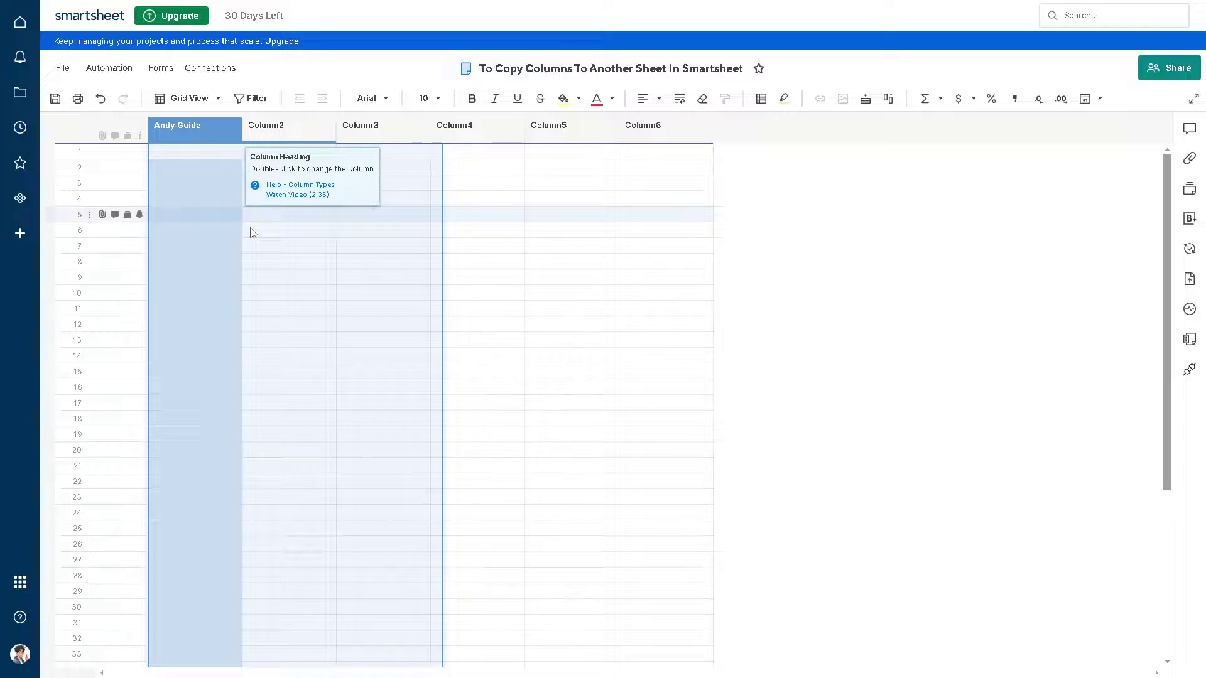
Step: Paste 'To Copy Columns To Another Sheet In Smartsheet' into row 1 of the primary column
click(273, 241)
click(273, 150)
text(To Copy Columns To Another Sheet In Smartsheet)
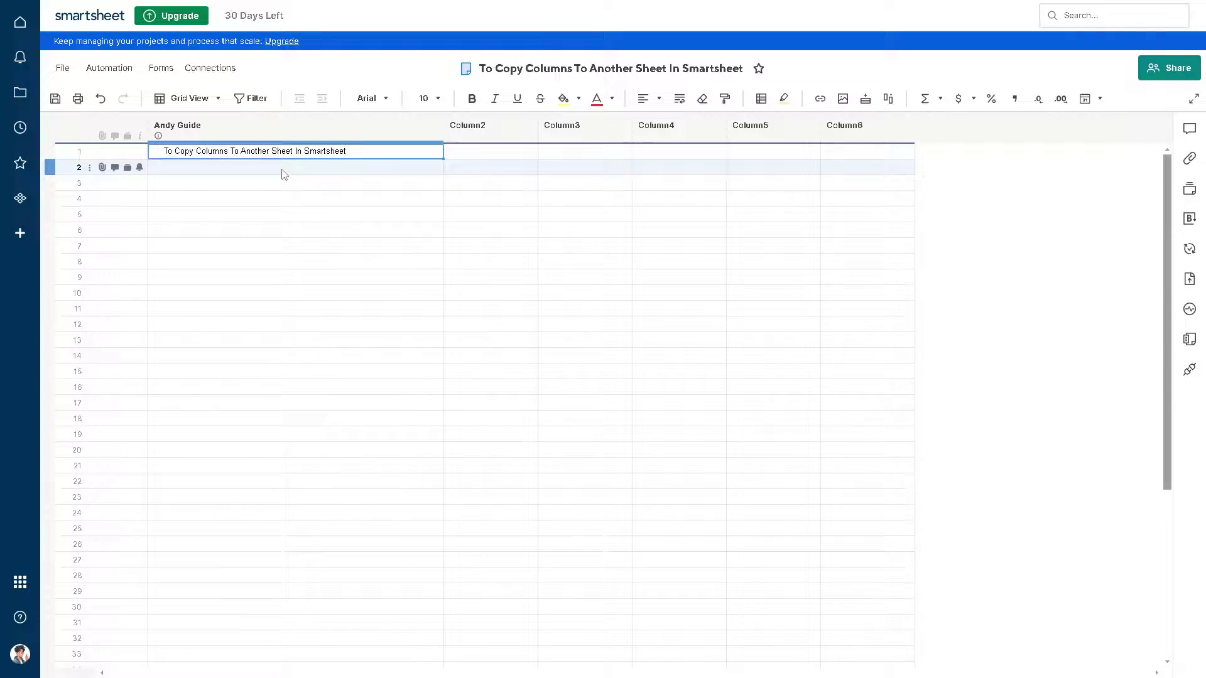
click(284, 151)
key(ctrl+c)
click(585, 292)
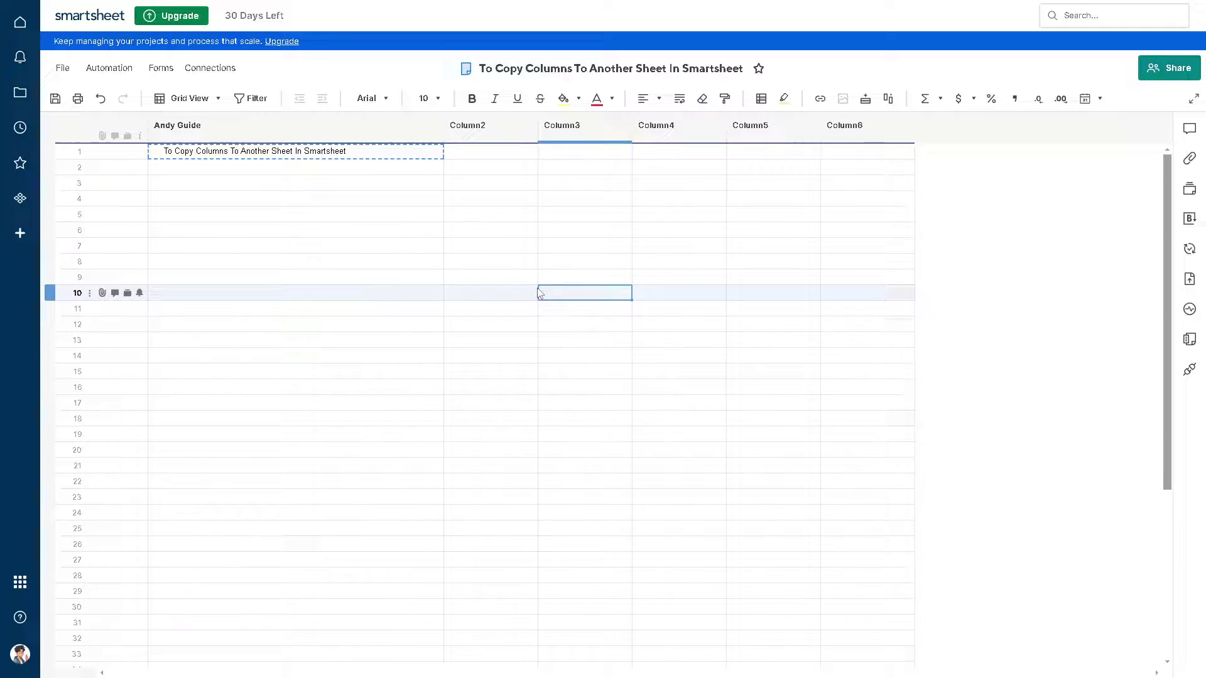
Step: Widen the primary column, reselect Column2, and save the sheet from the File menu
click(177, 124)
click(295, 356)
click(184, 166)
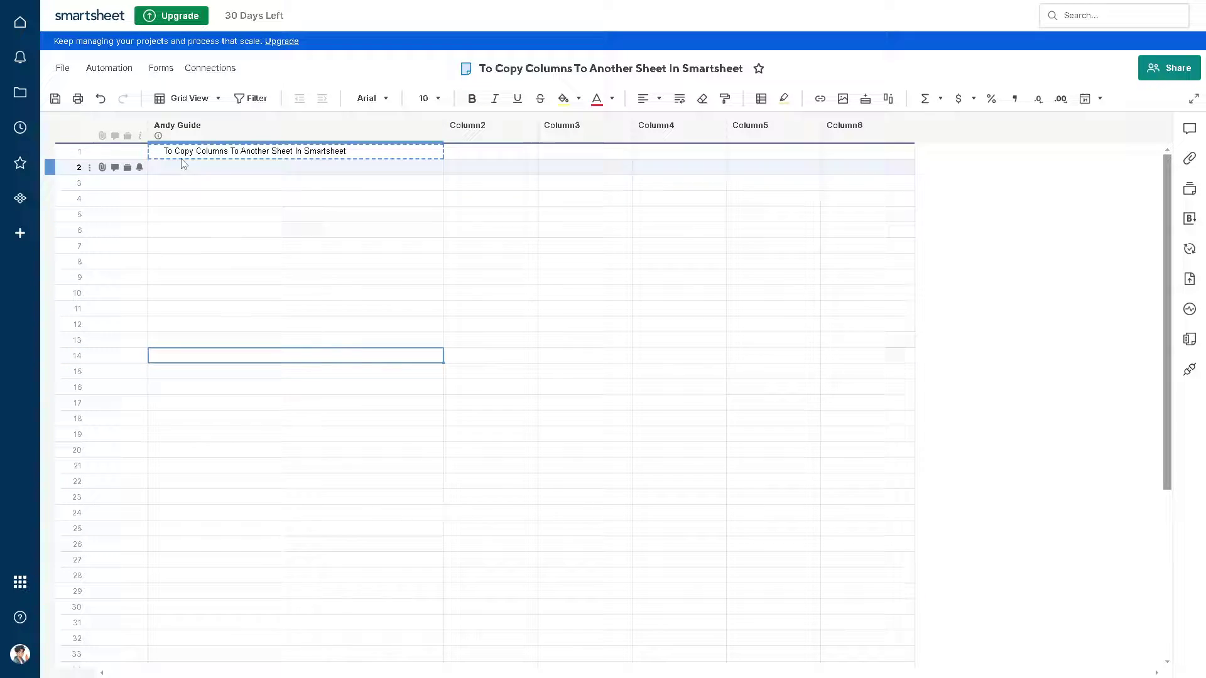
click(211, 125)
click(469, 126)
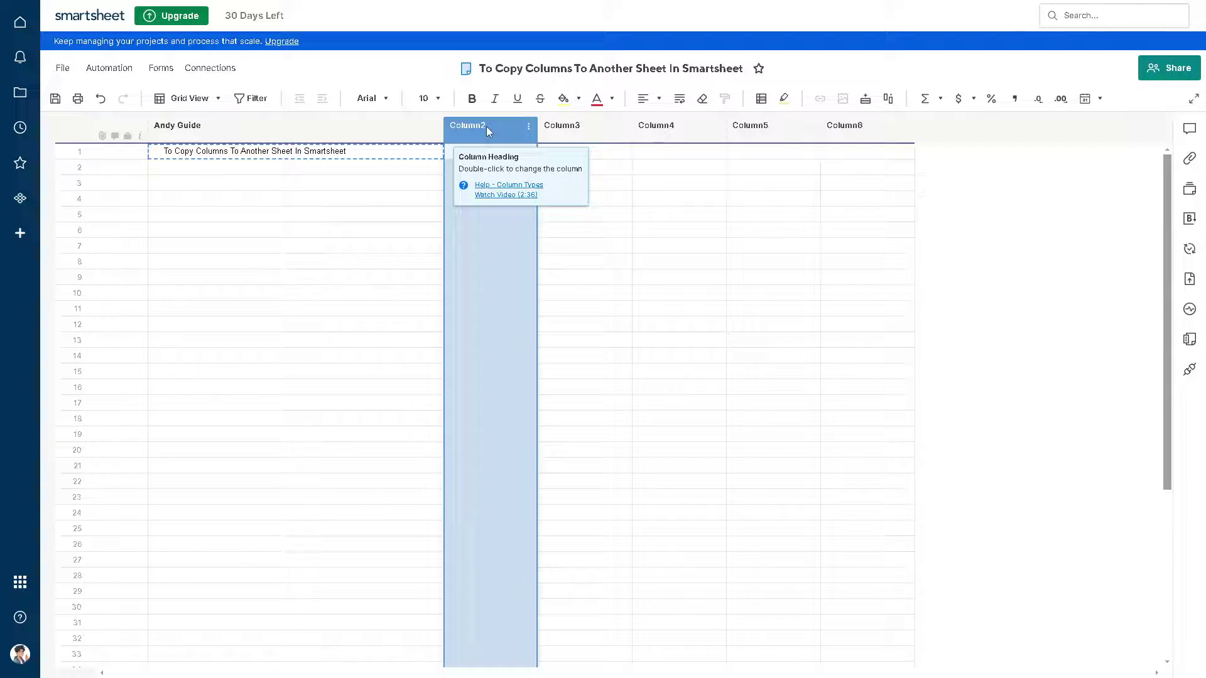
shift+click(566, 129)
ctrl+click(566, 130)
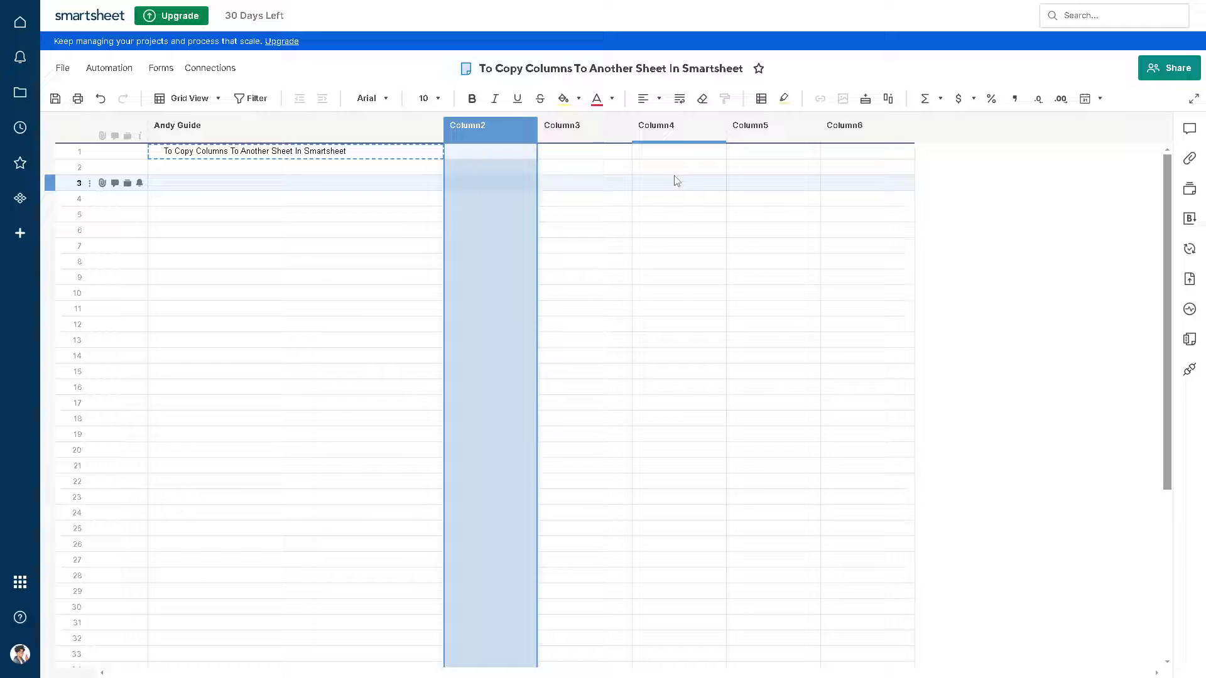
click(63, 67)
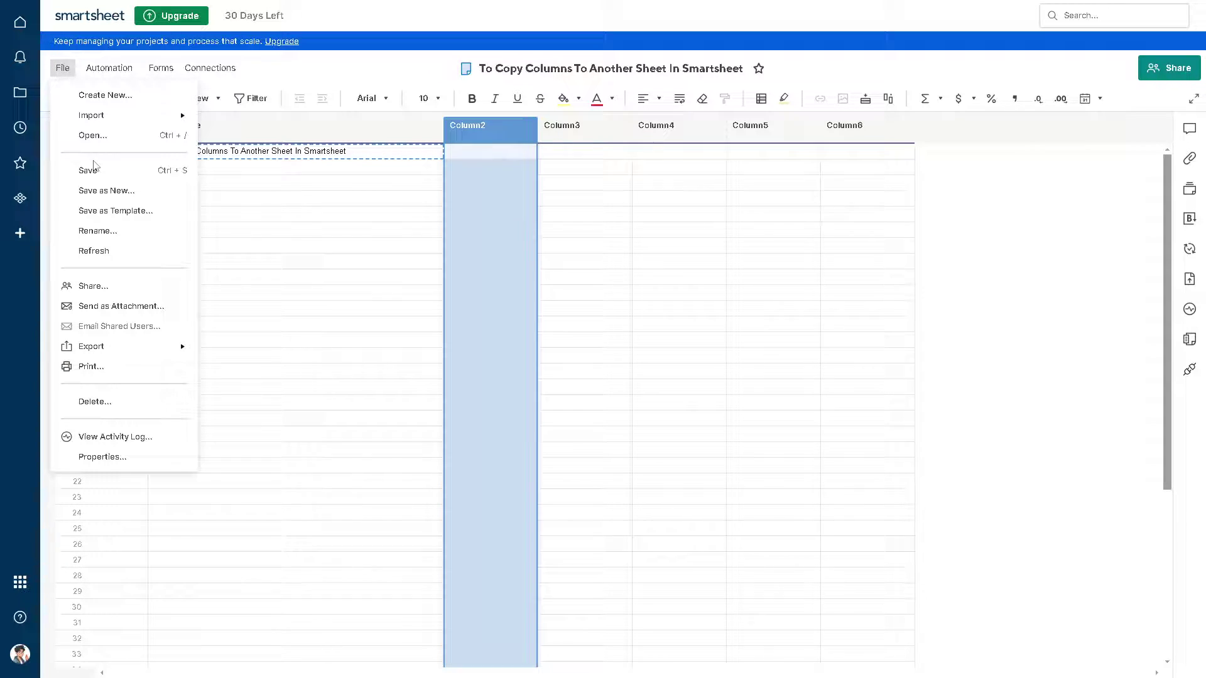
click(90, 167)
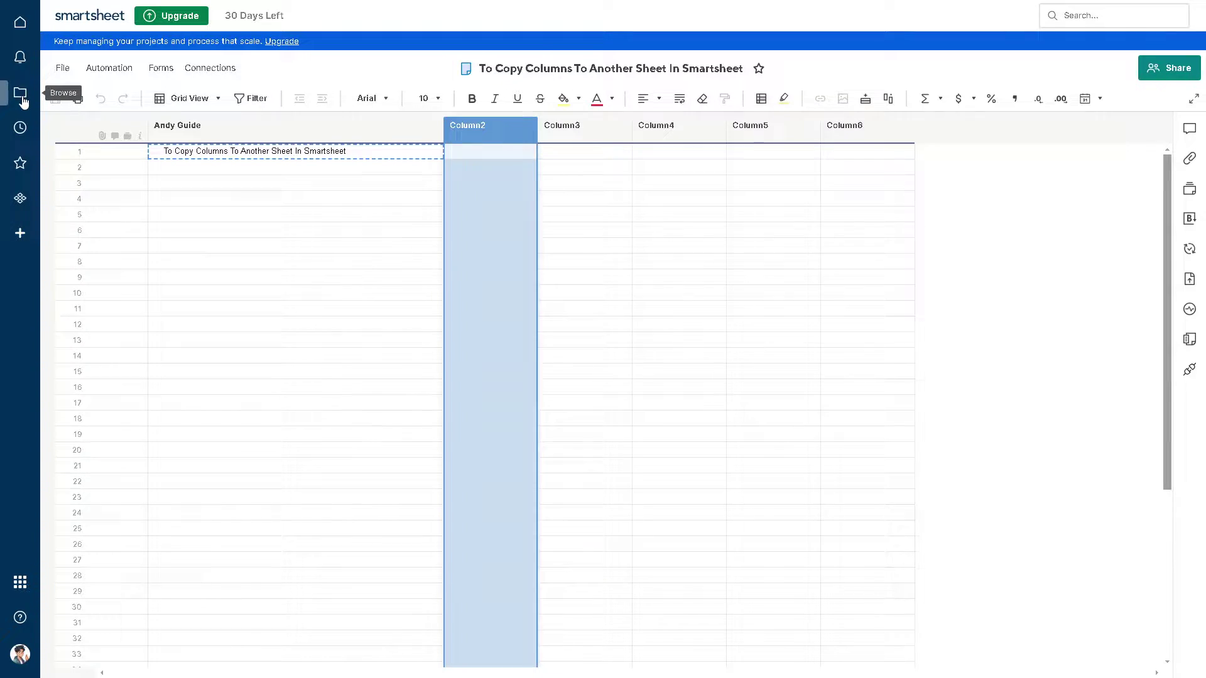
Step: Browse the Andy Guide and Data Input workspaces, then mark the To Copy Columns sheet in Sheets
click(20, 94)
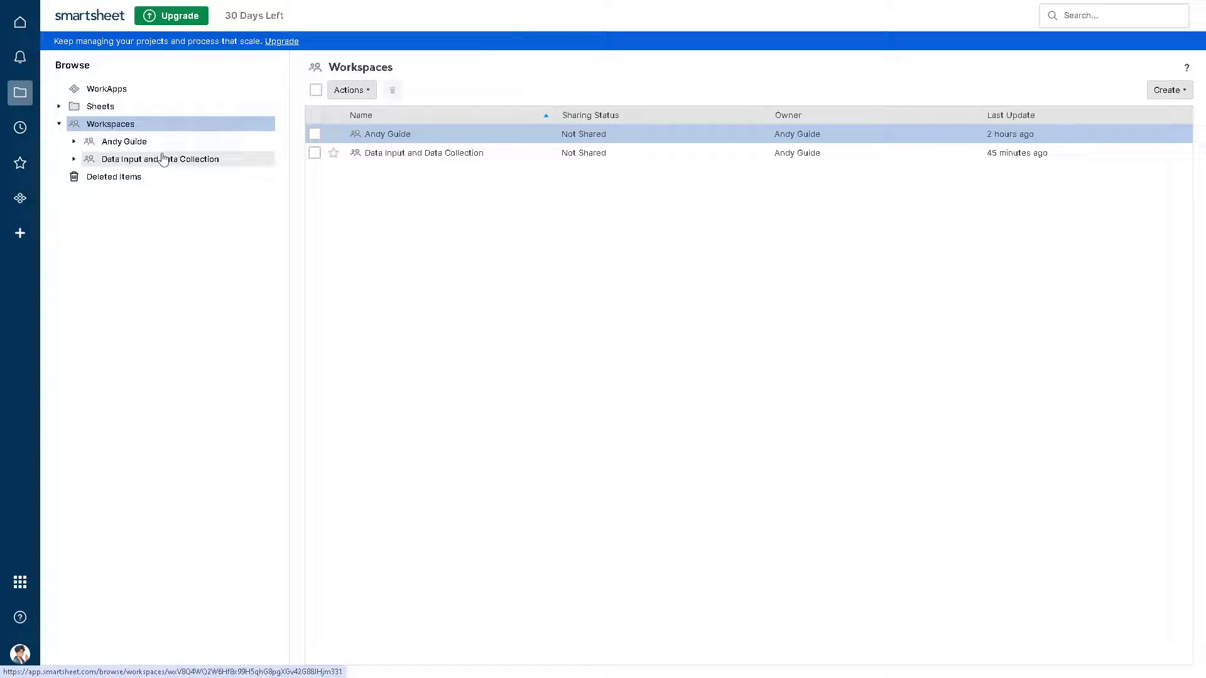
click(124, 142)
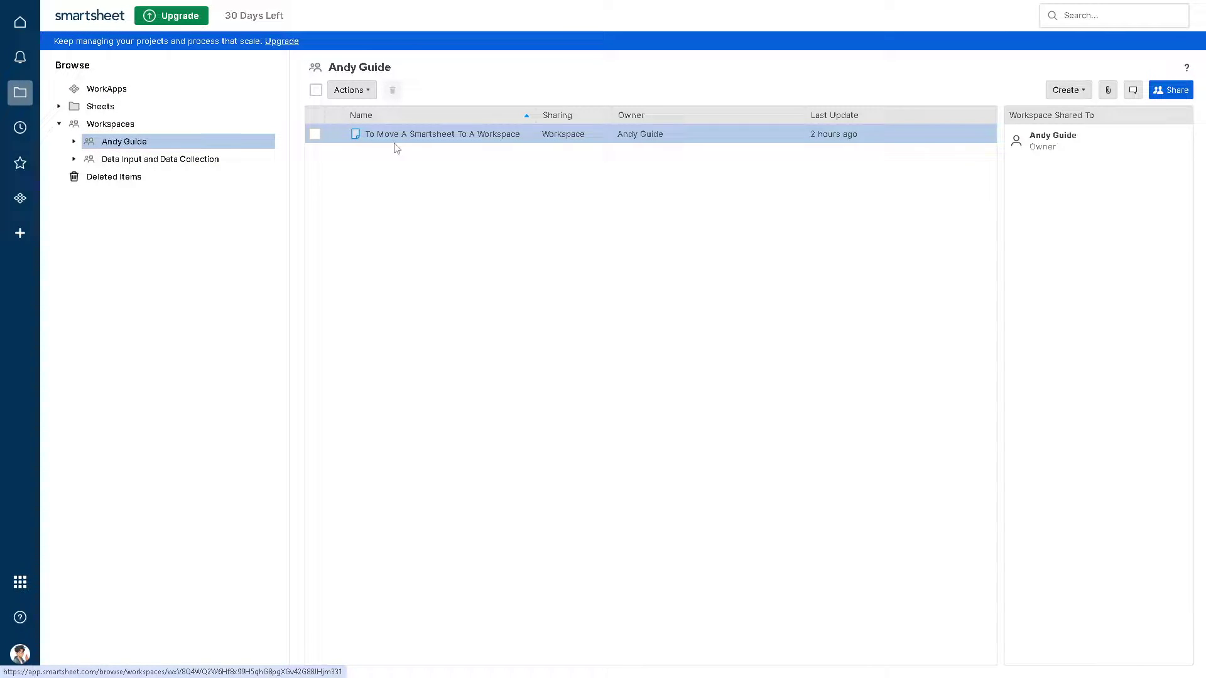
click(161, 158)
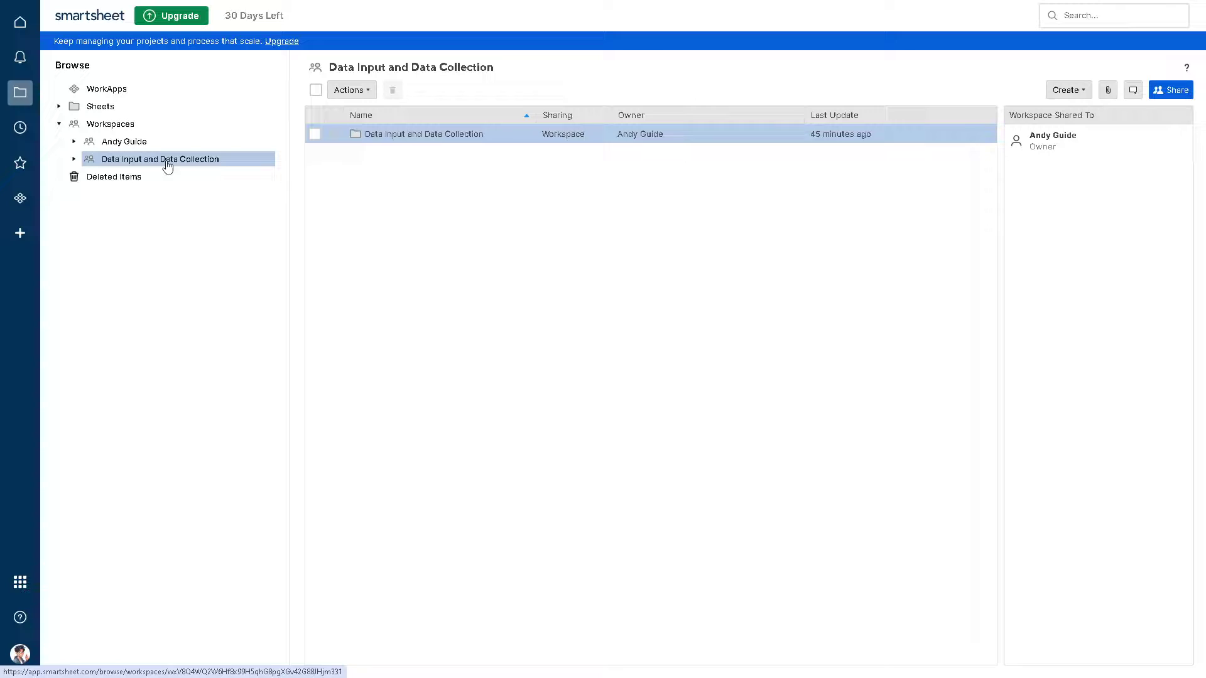
click(111, 124)
click(100, 107)
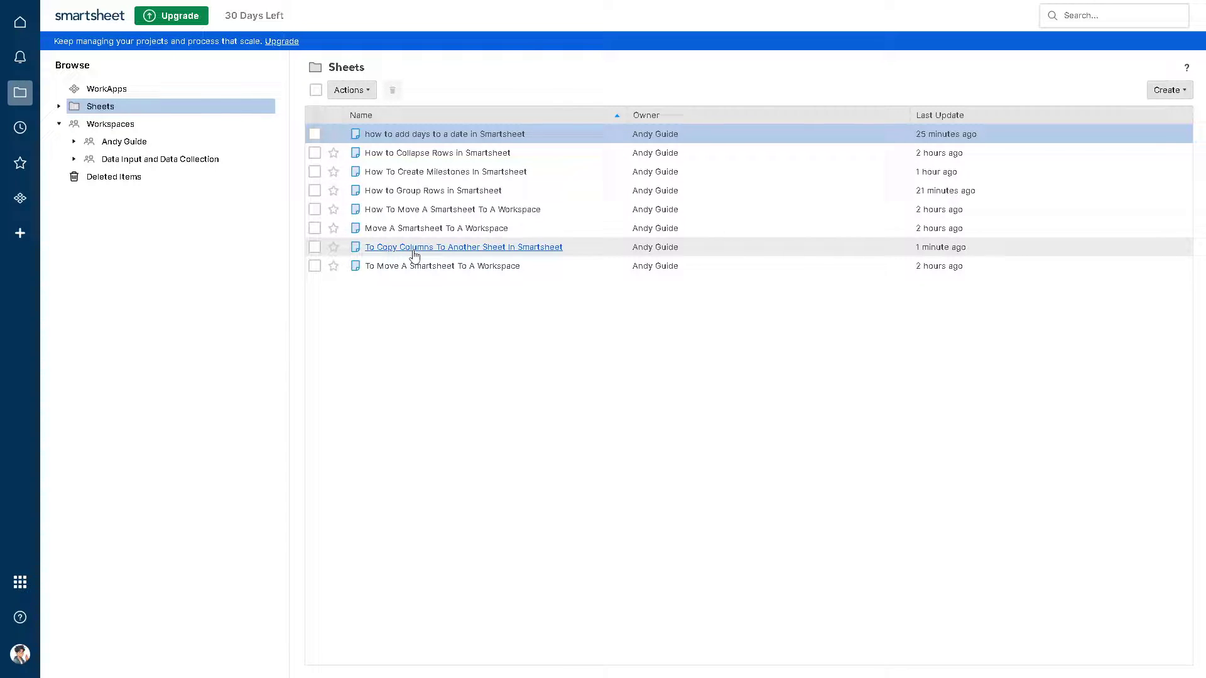
click(315, 246)
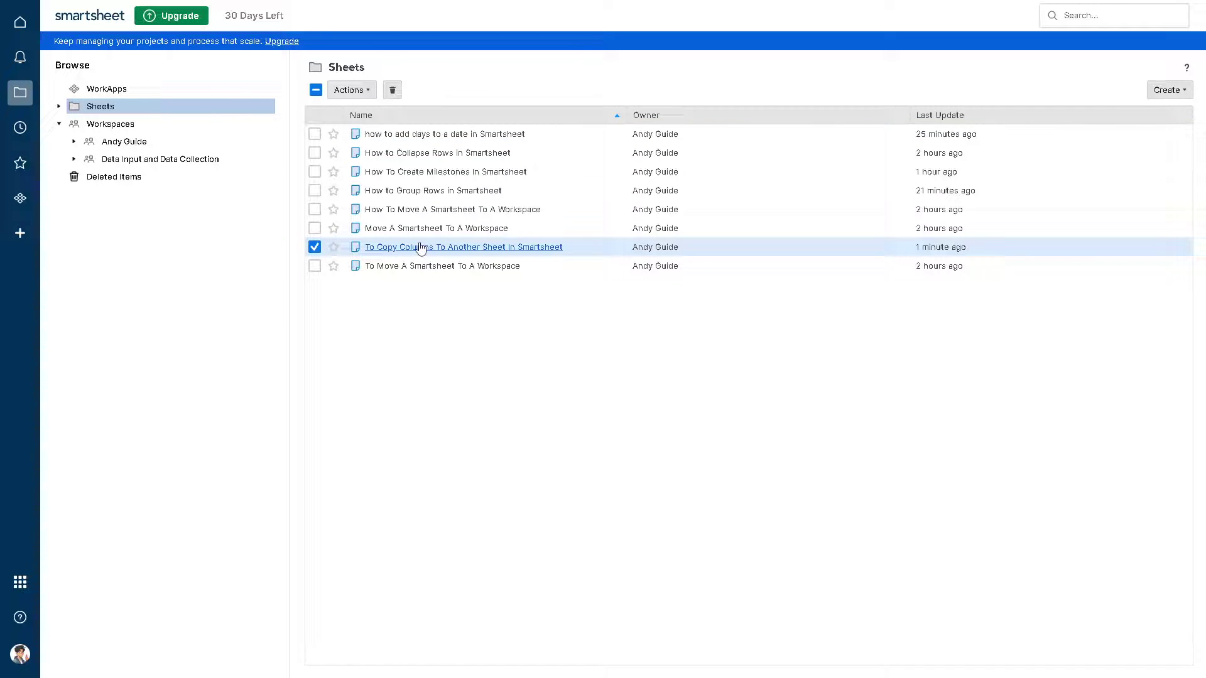
Step: Start Save as New for the To Copy Columns sheet and focus the proposed 'Copy of' name
right_click(417, 250)
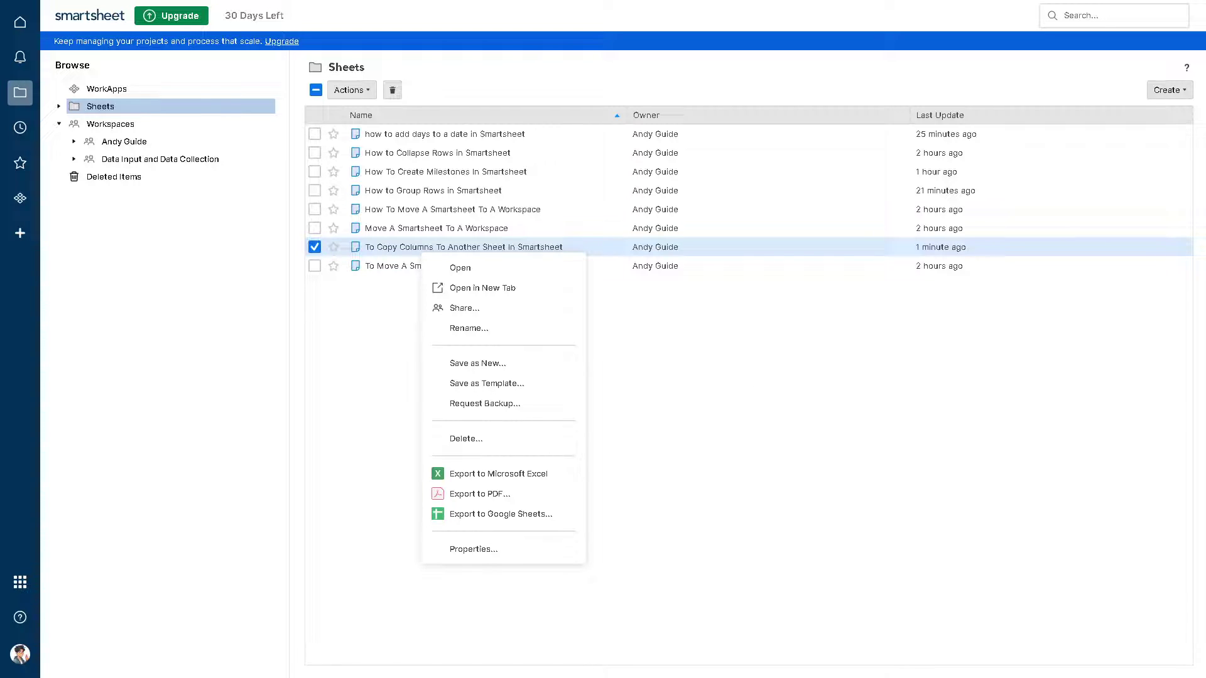
key(Escape)
right_click(405, 247)
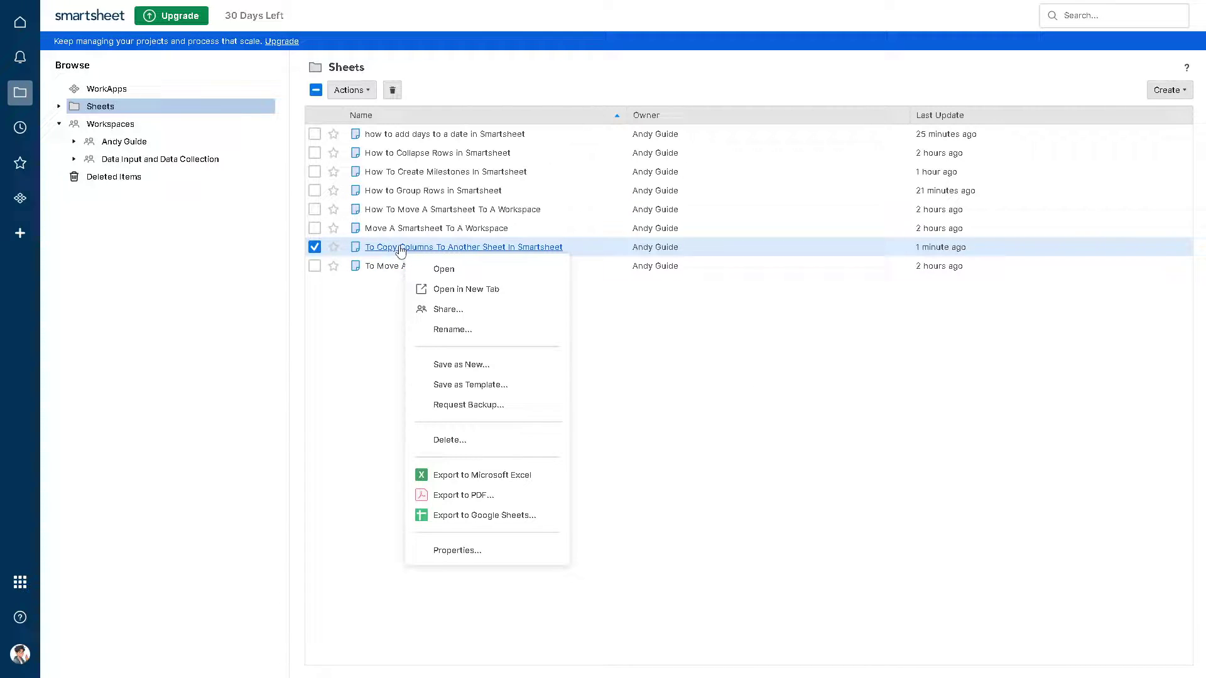
click(448, 363)
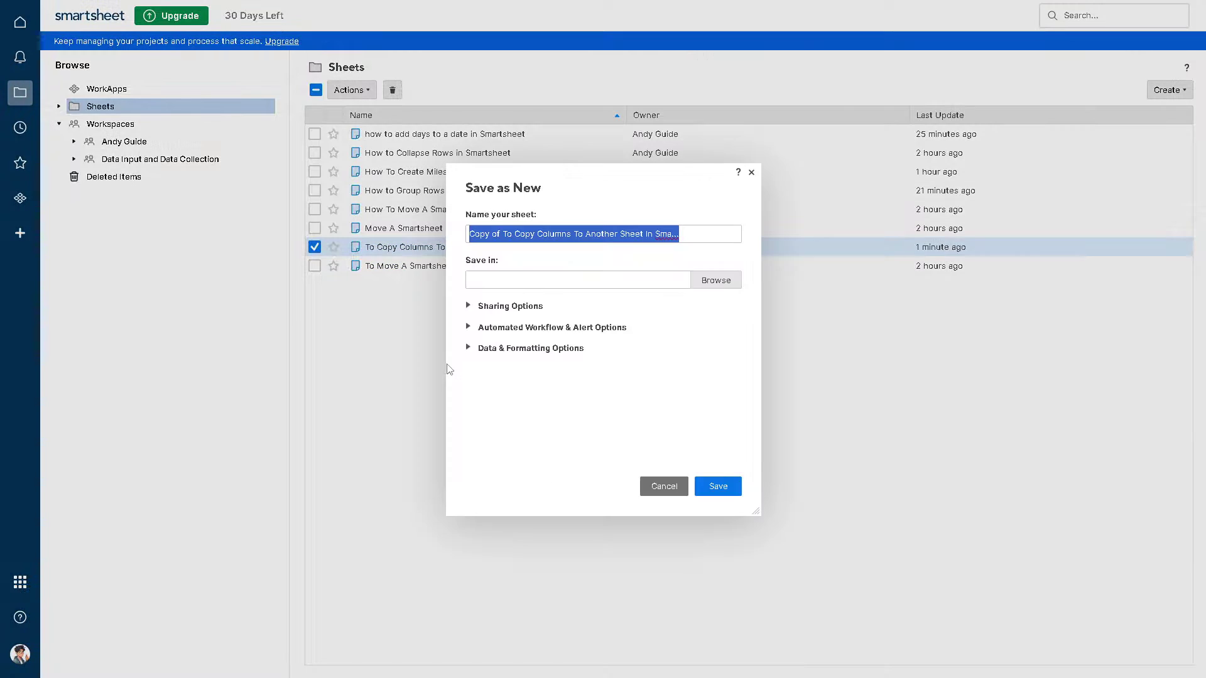
click(509, 234)
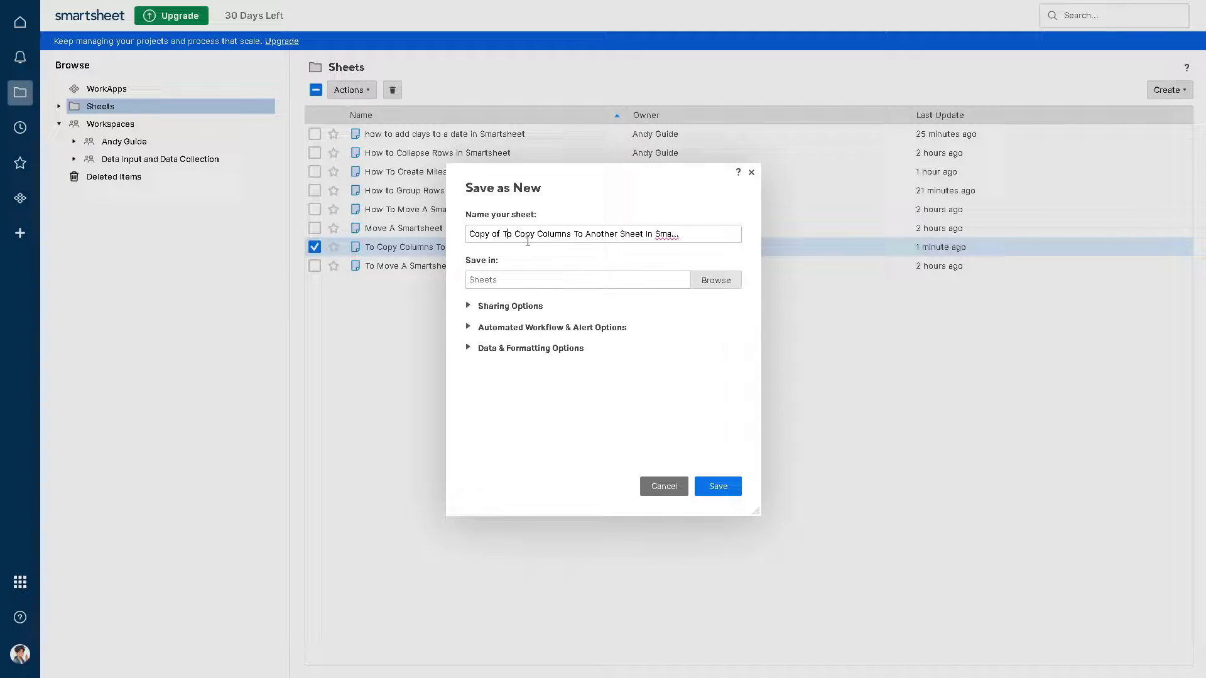
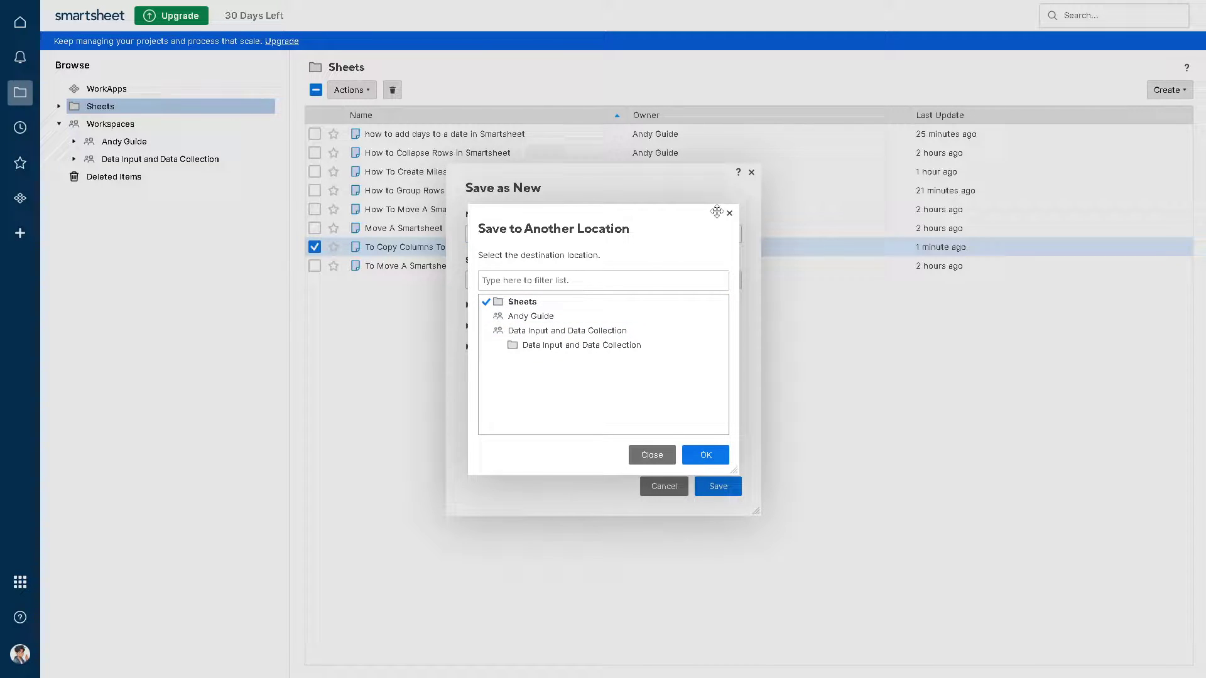
Step: Save the copy of 'To Copy Columns To Another Sheet In Smartsheet' to the Sheets folder
click(731, 215)
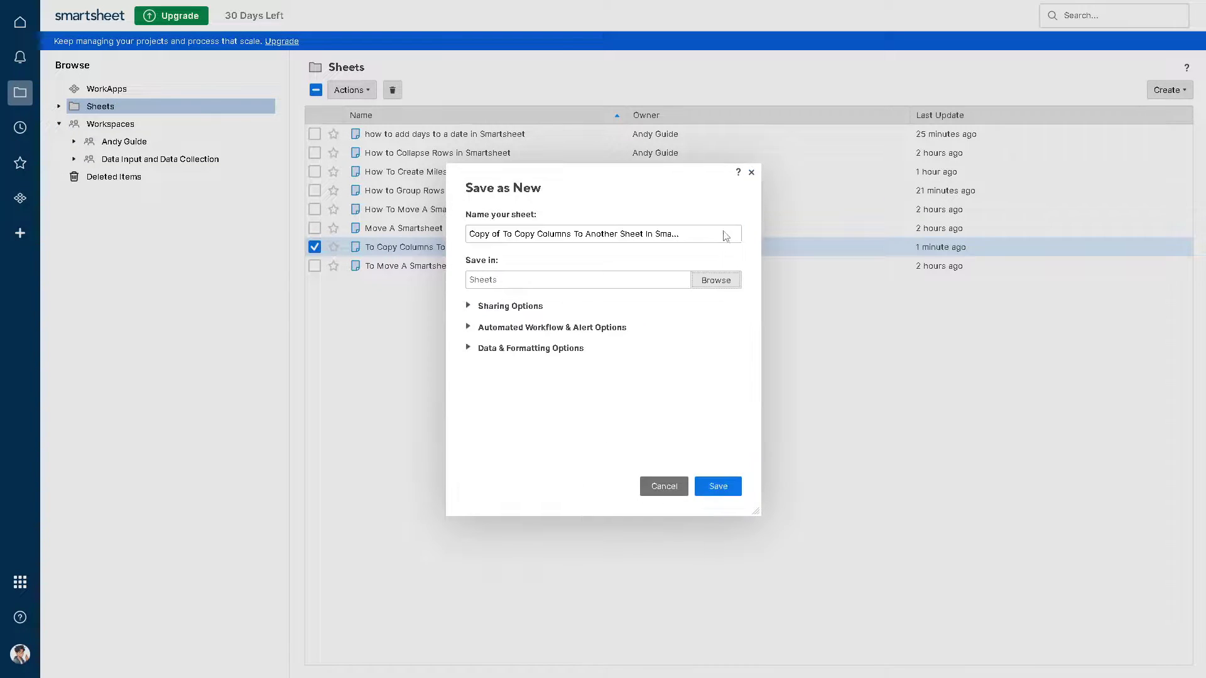
click(720, 486)
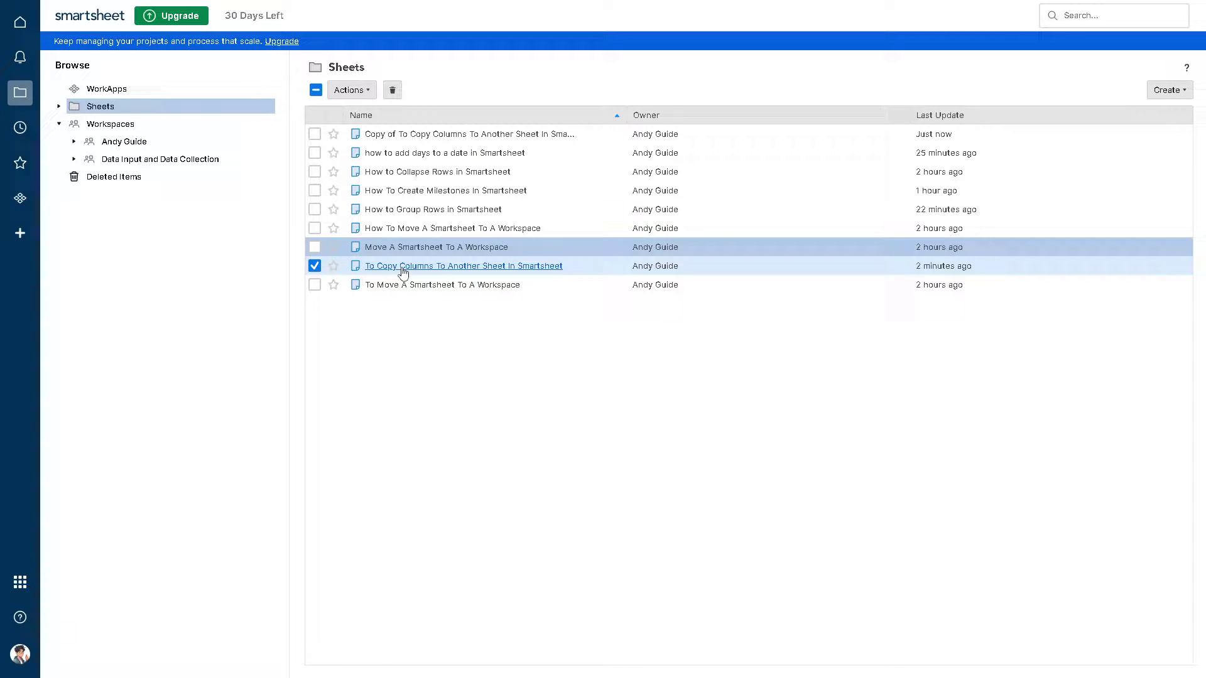
Step: Open the newly saved copy of the sheet from the Sheets list
click(314, 266)
click(398, 134)
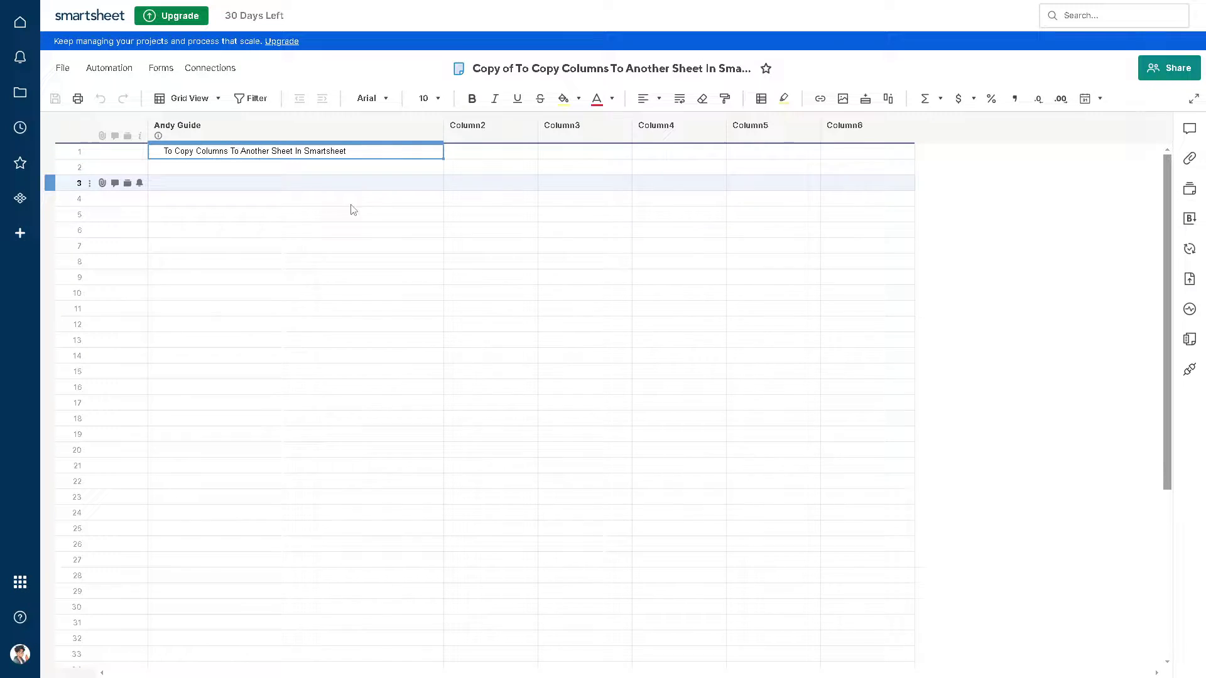
Step: Delete the text in row 1 of the Andy Guide column
click(280, 132)
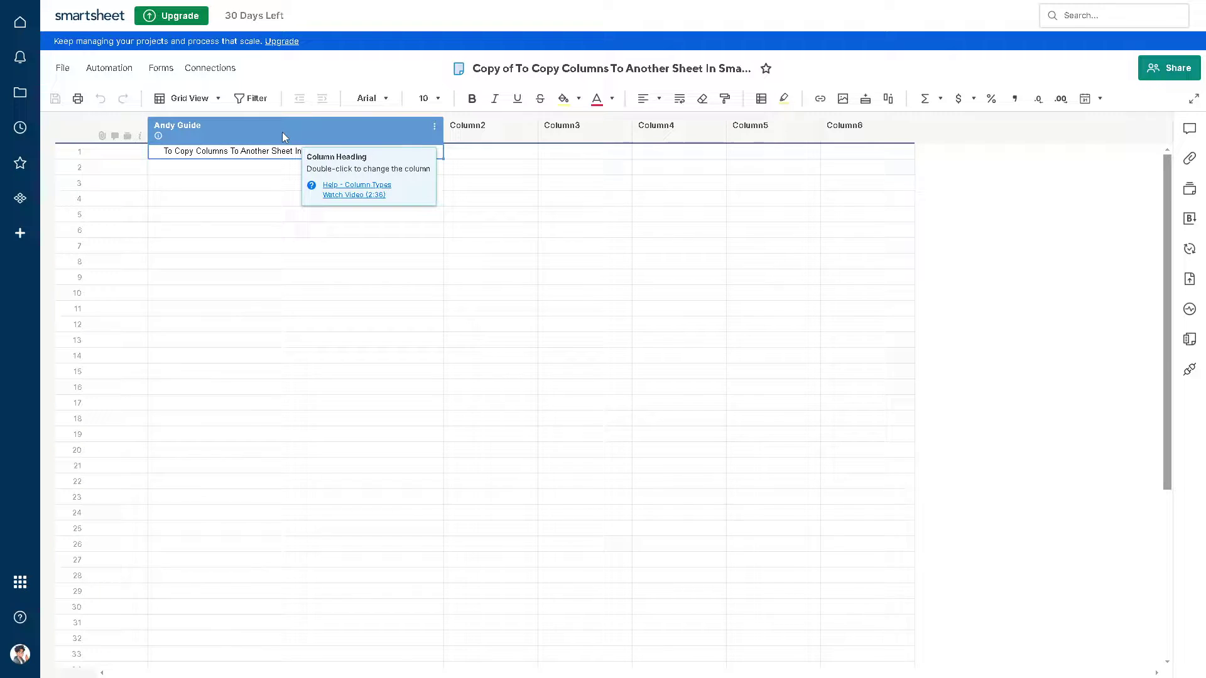
click(282, 132)
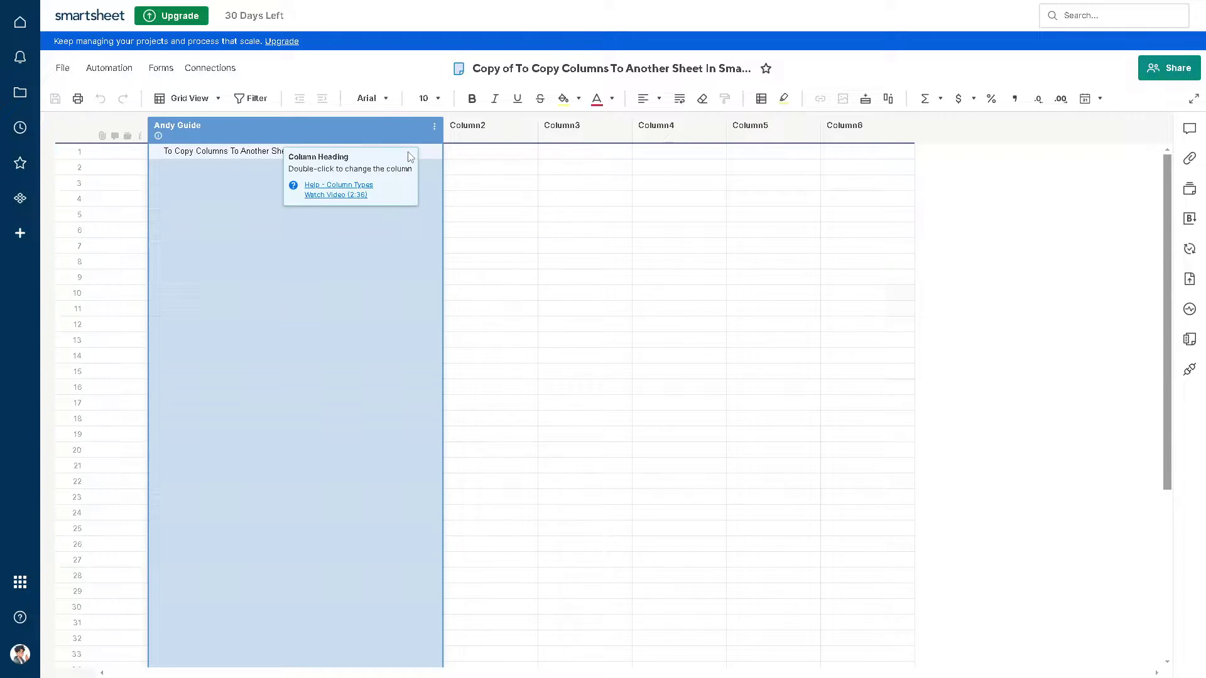
click(283, 151)
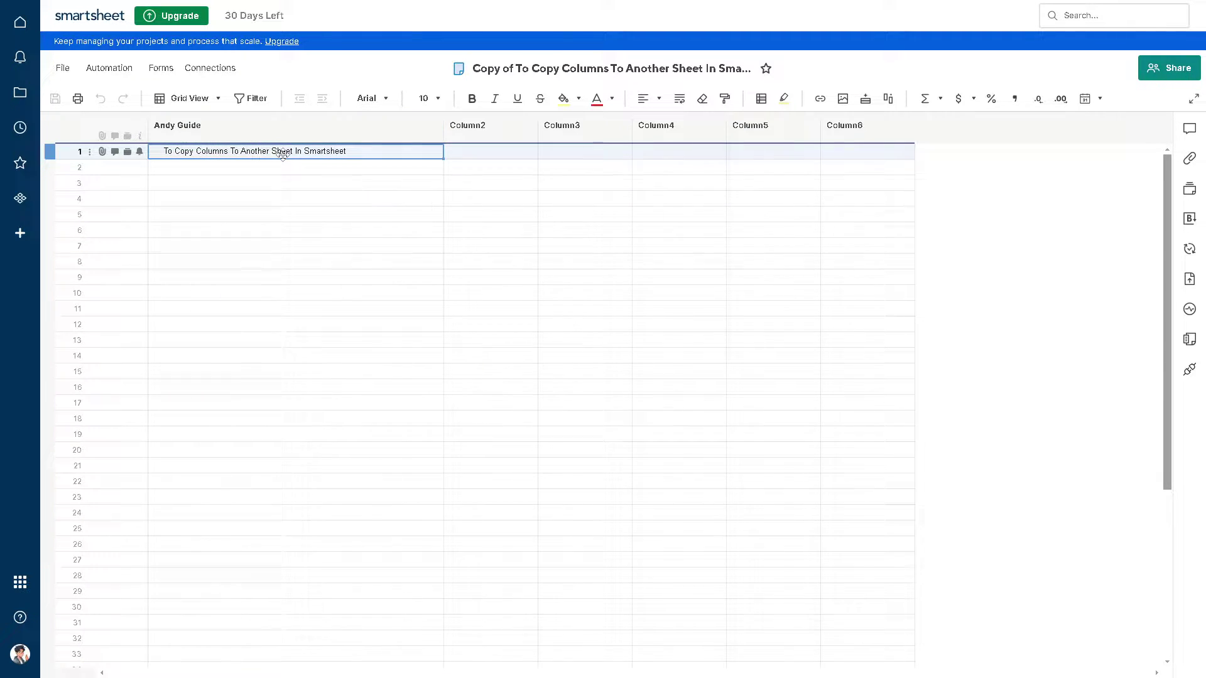
key(Delete)
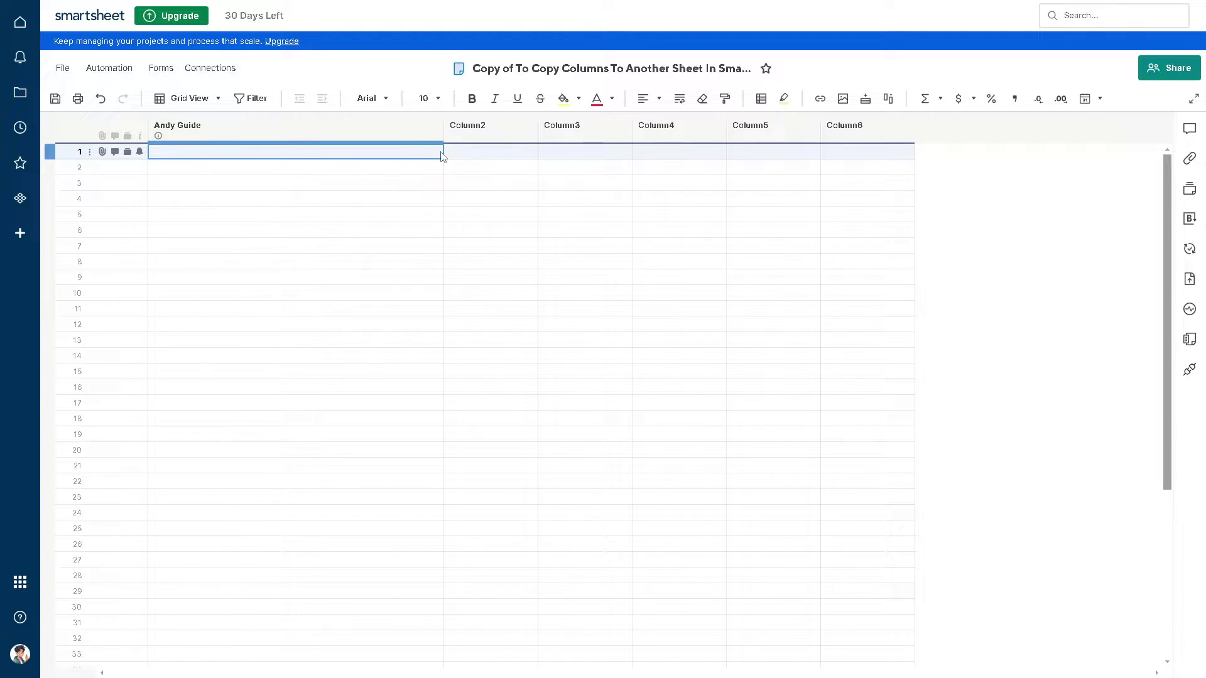
Step: Move the Andy Guide column between Column5 and Column6, then undo the move
click(261, 126)
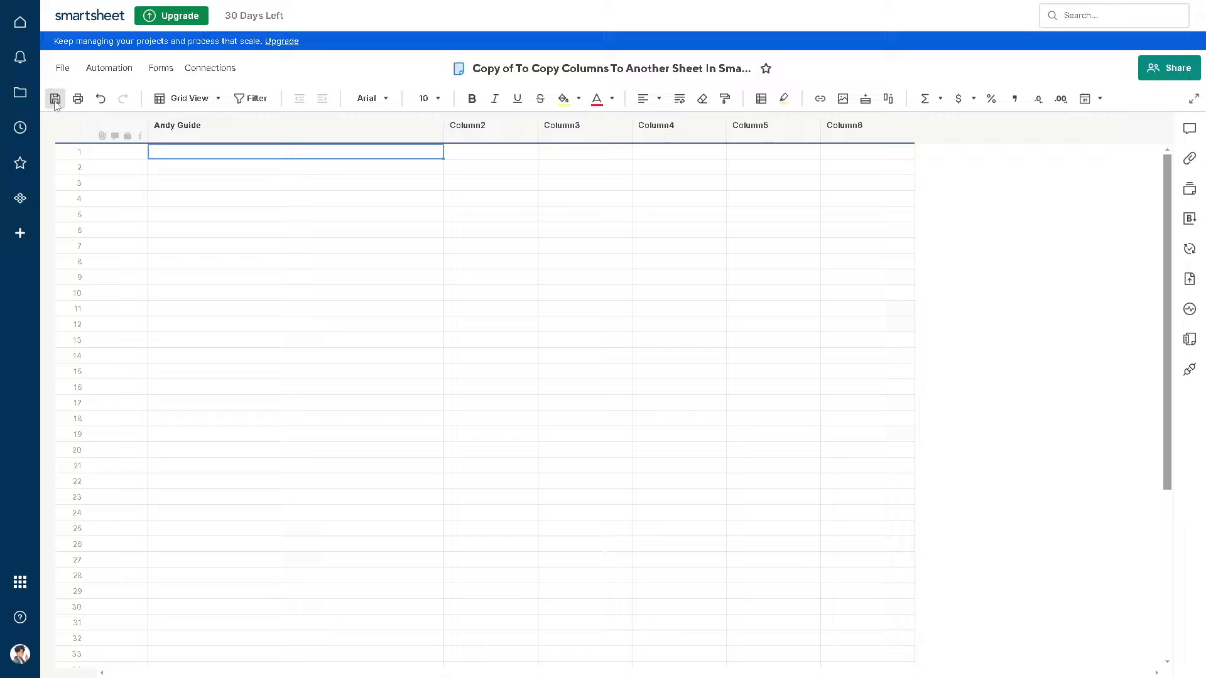
click(202, 123)
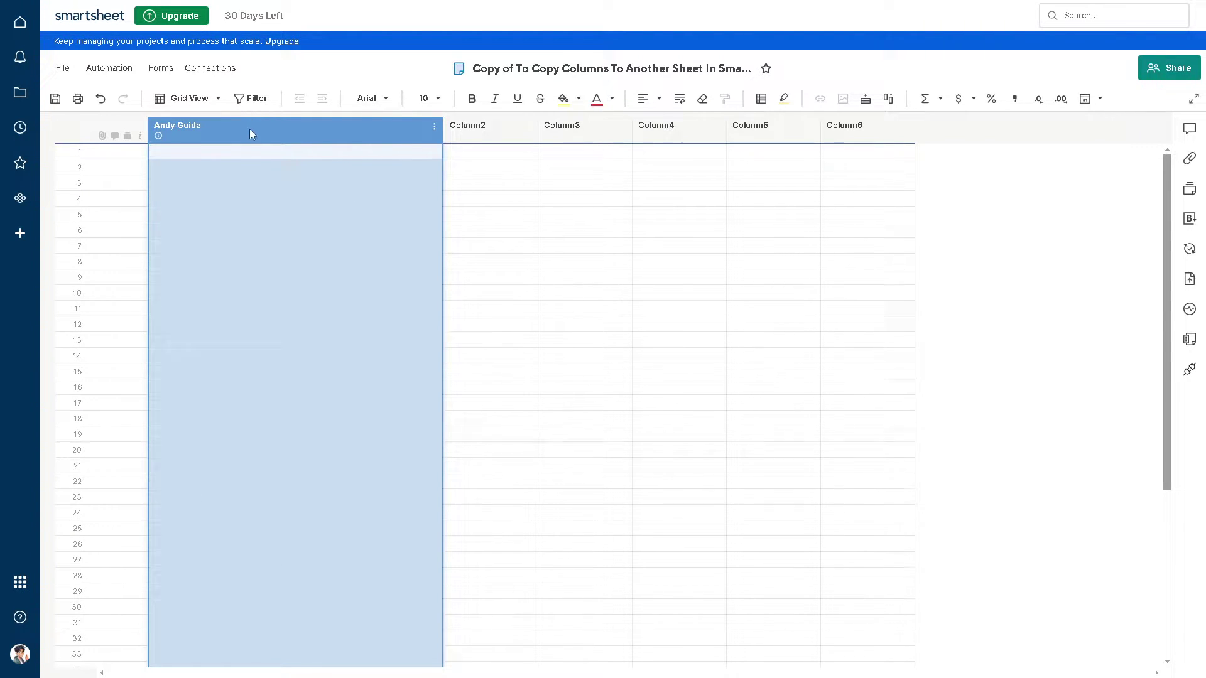
click(481, 132)
click(164, 132)
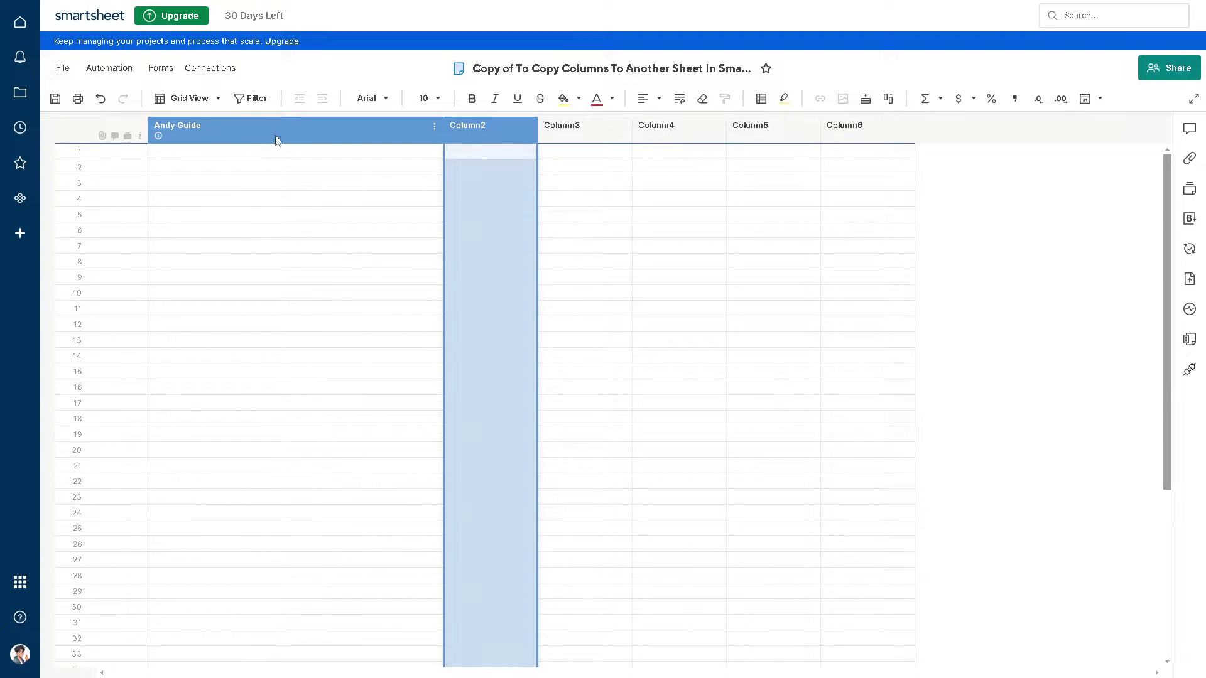
drag(189, 128, 763, 137)
drag(367, 134, 763, 132)
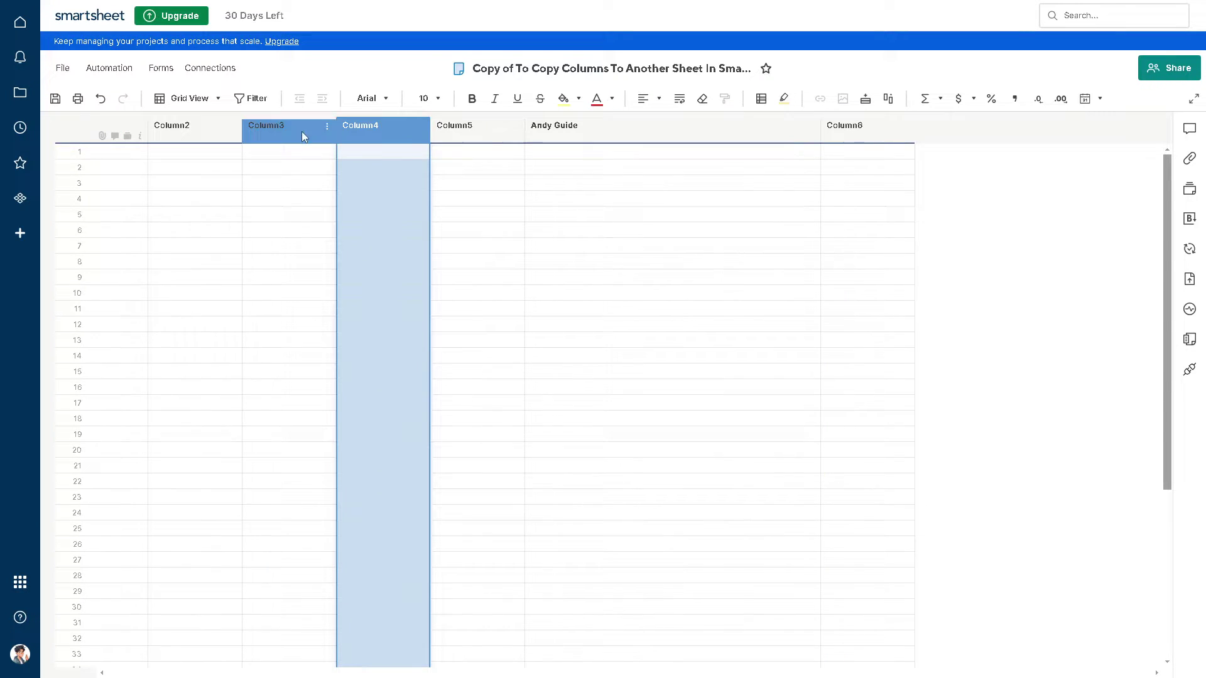
key(ctrl+z)
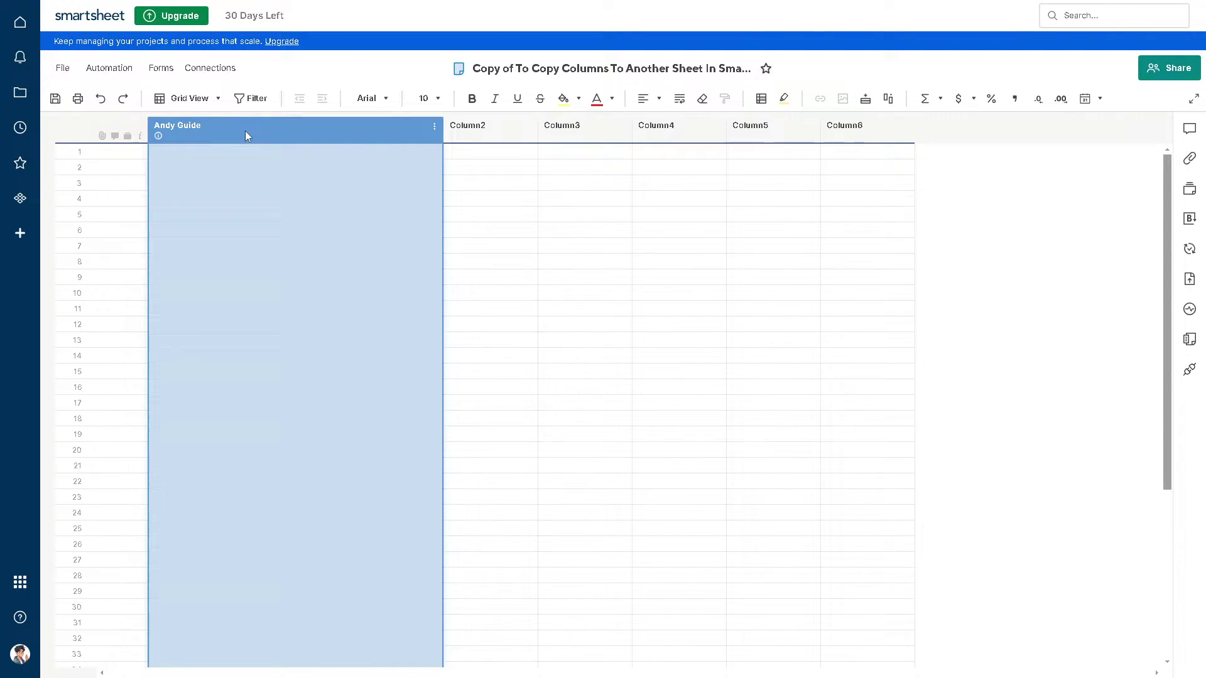
Step: Save the copy's changes and reopen the original 'To Copy Columns To Another Sheet In Smartsheet'
click(20, 91)
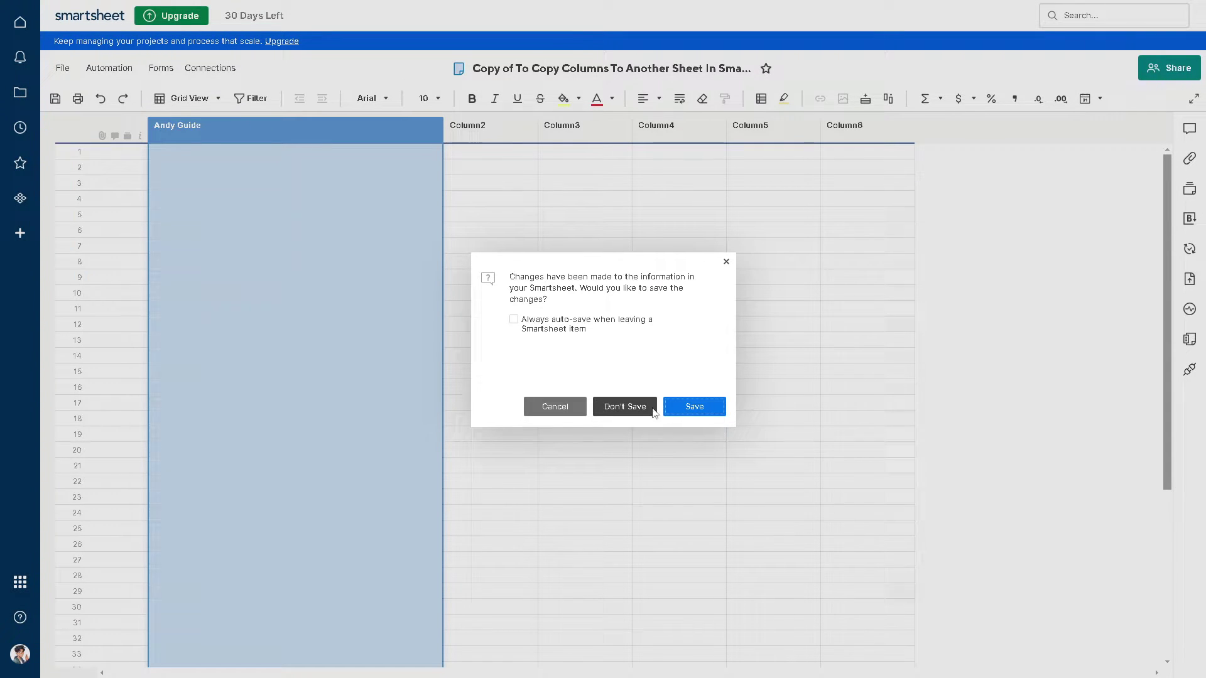
click(693, 406)
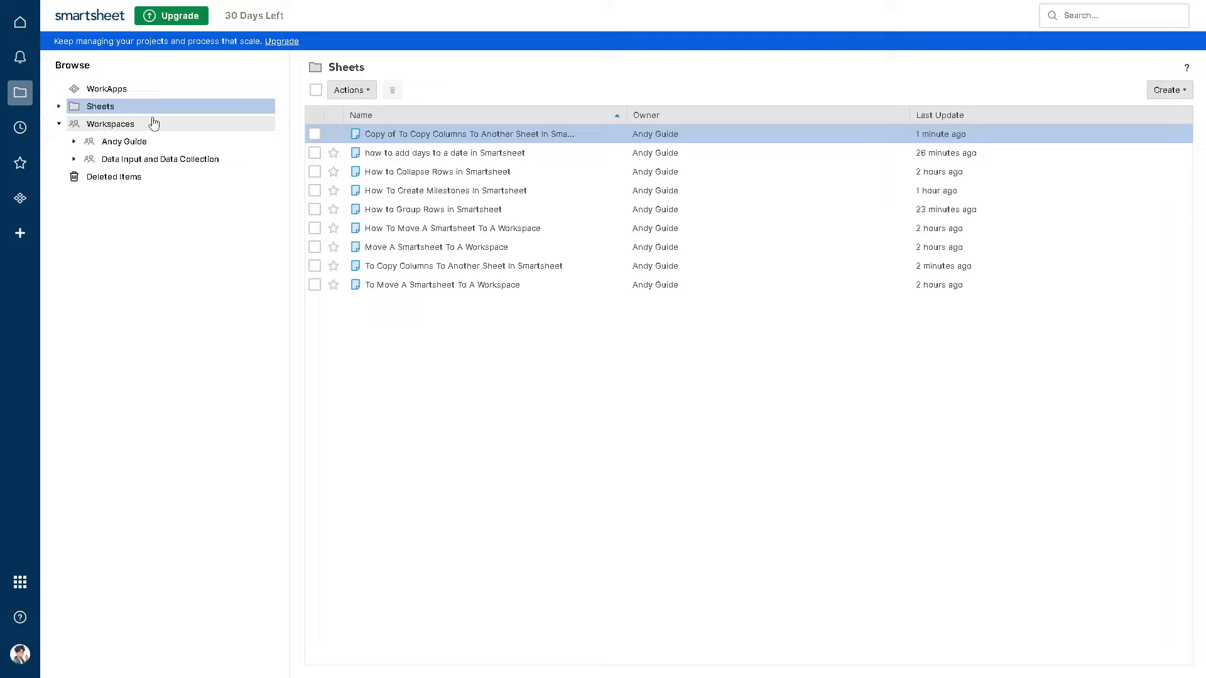
click(445, 267)
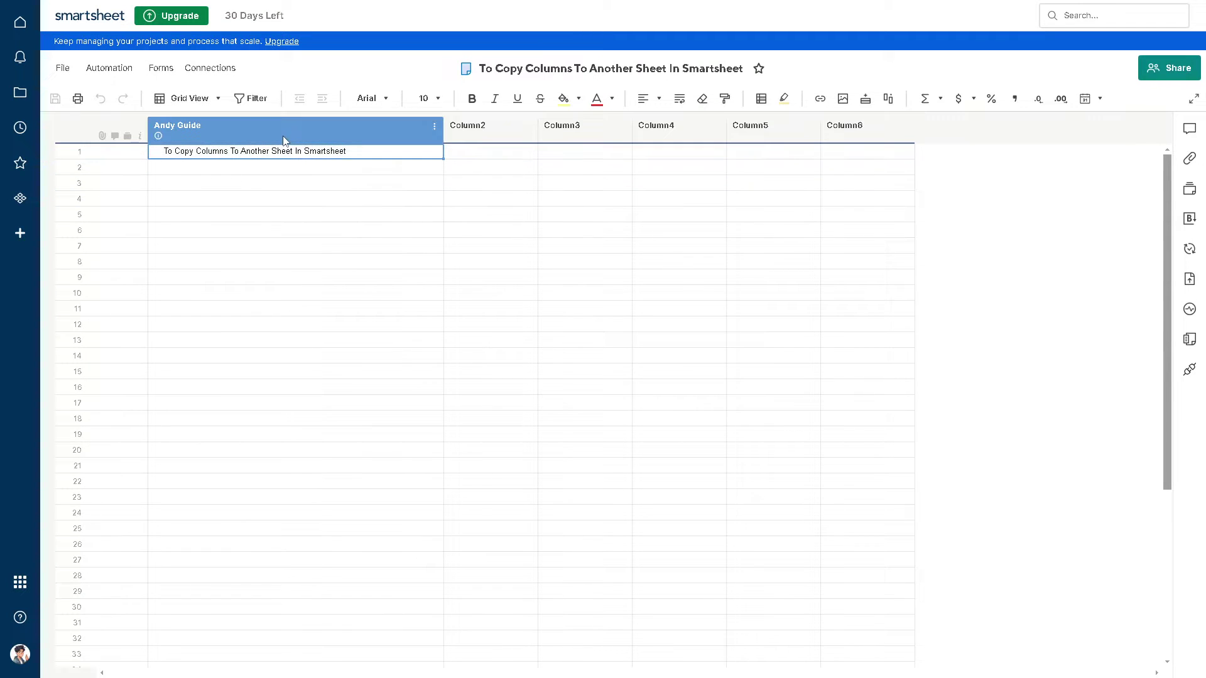
click(282, 133)
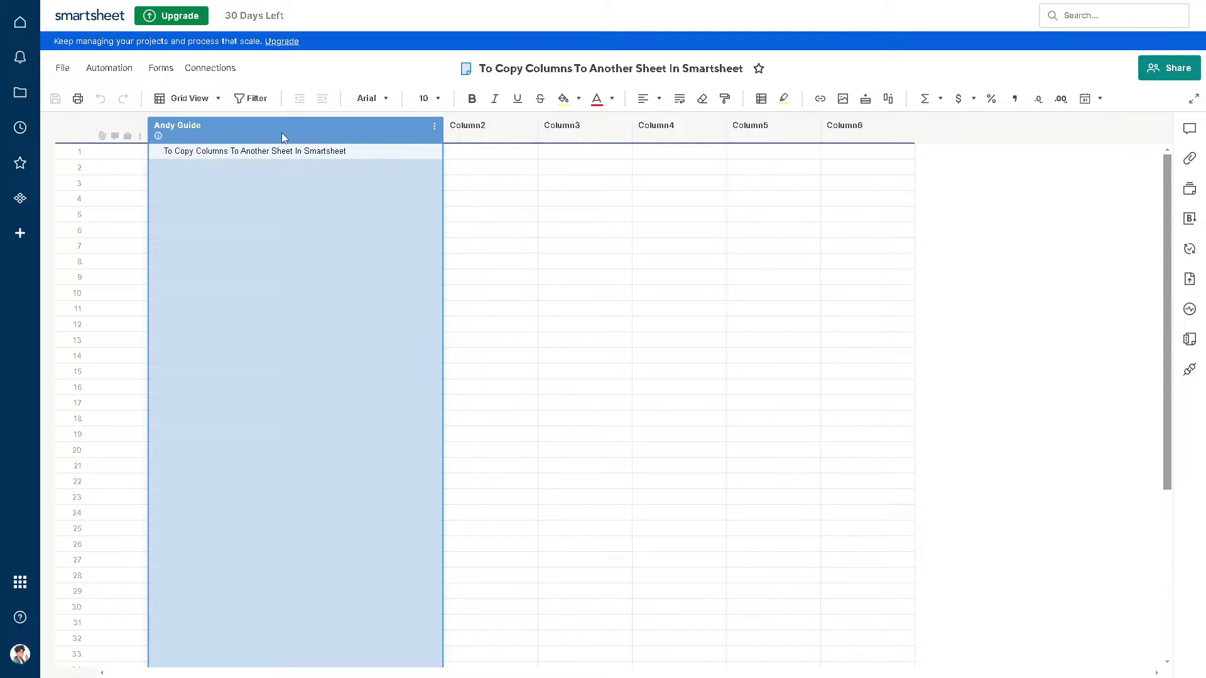
click(491, 131)
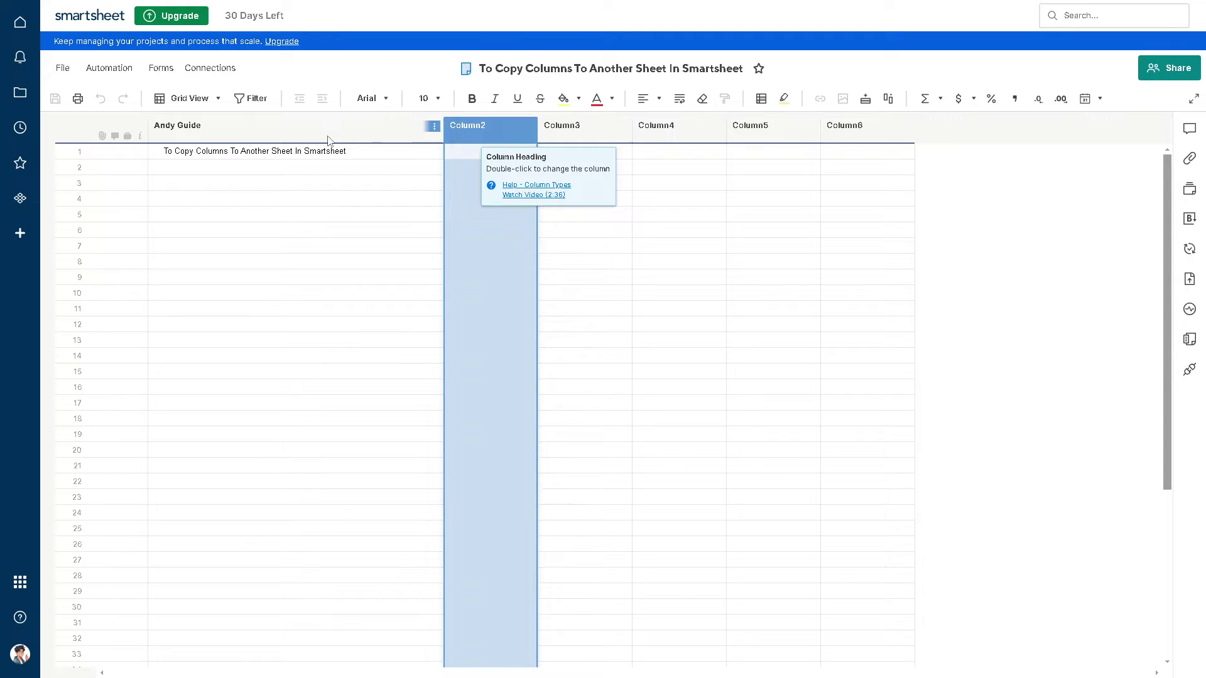
click(433, 126)
click(473, 129)
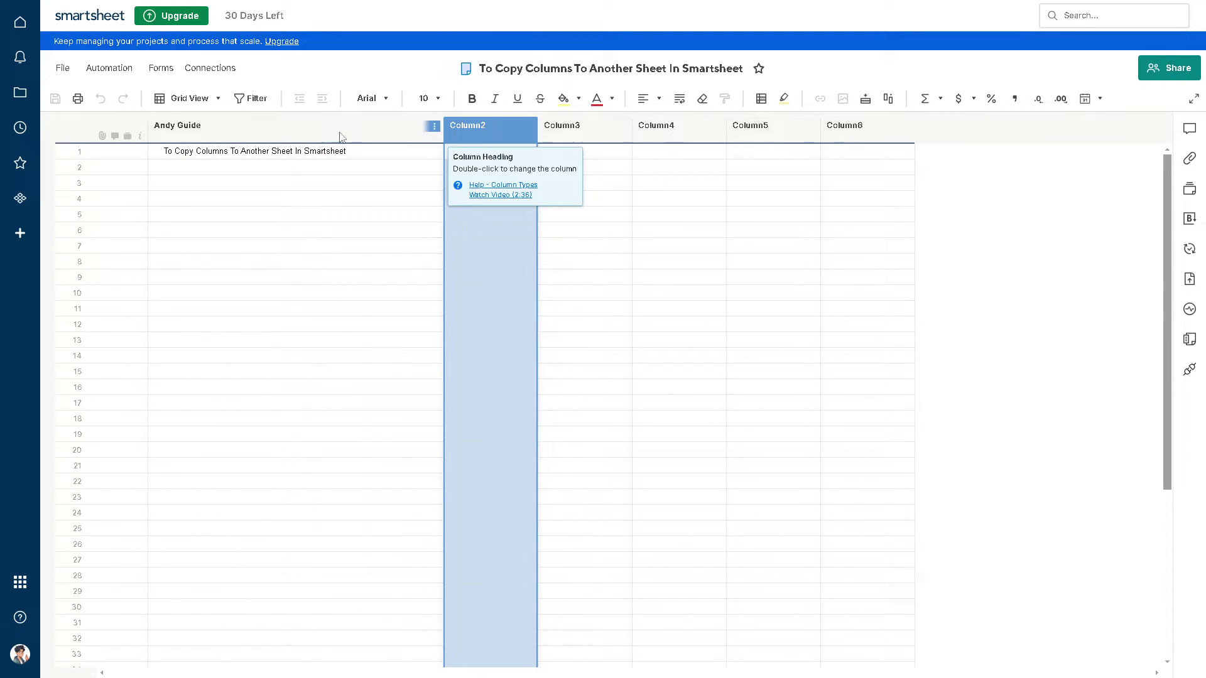
click(429, 127)
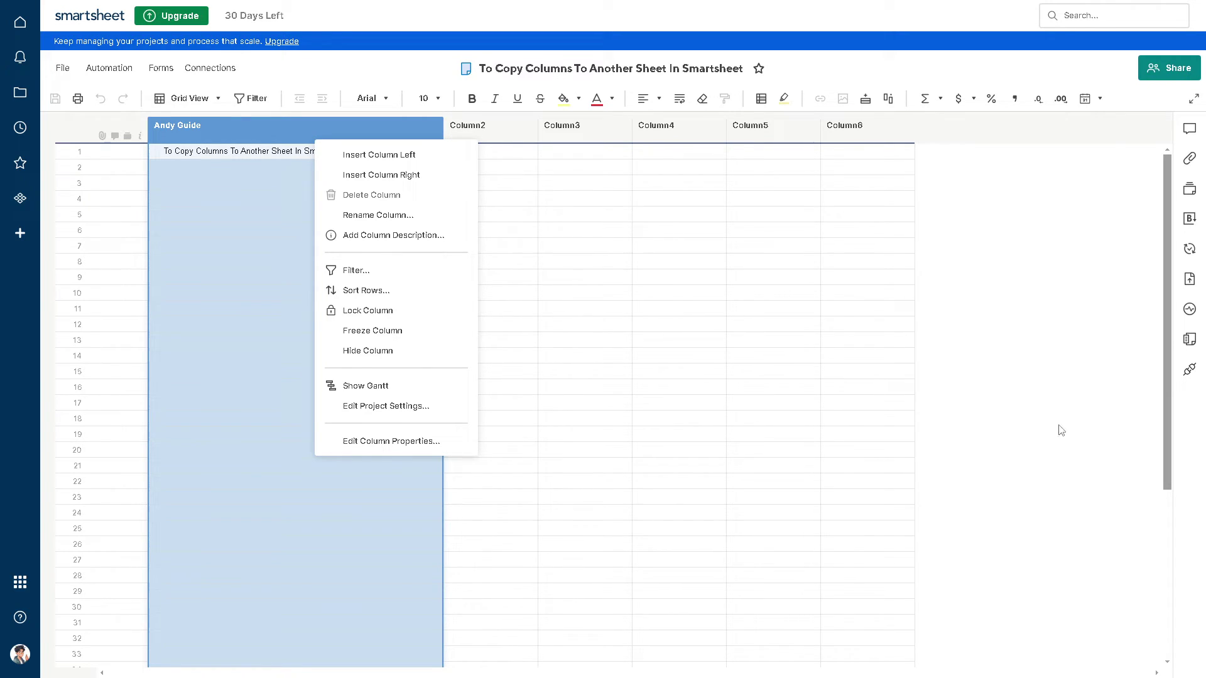
click(584, 386)
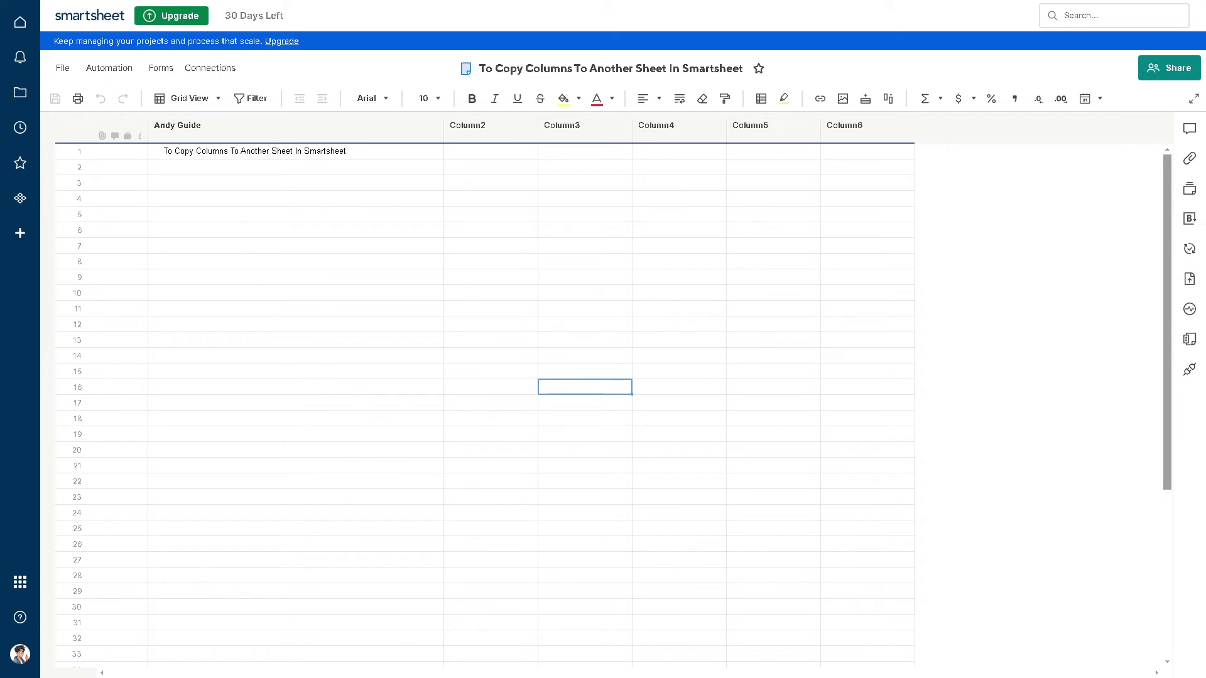